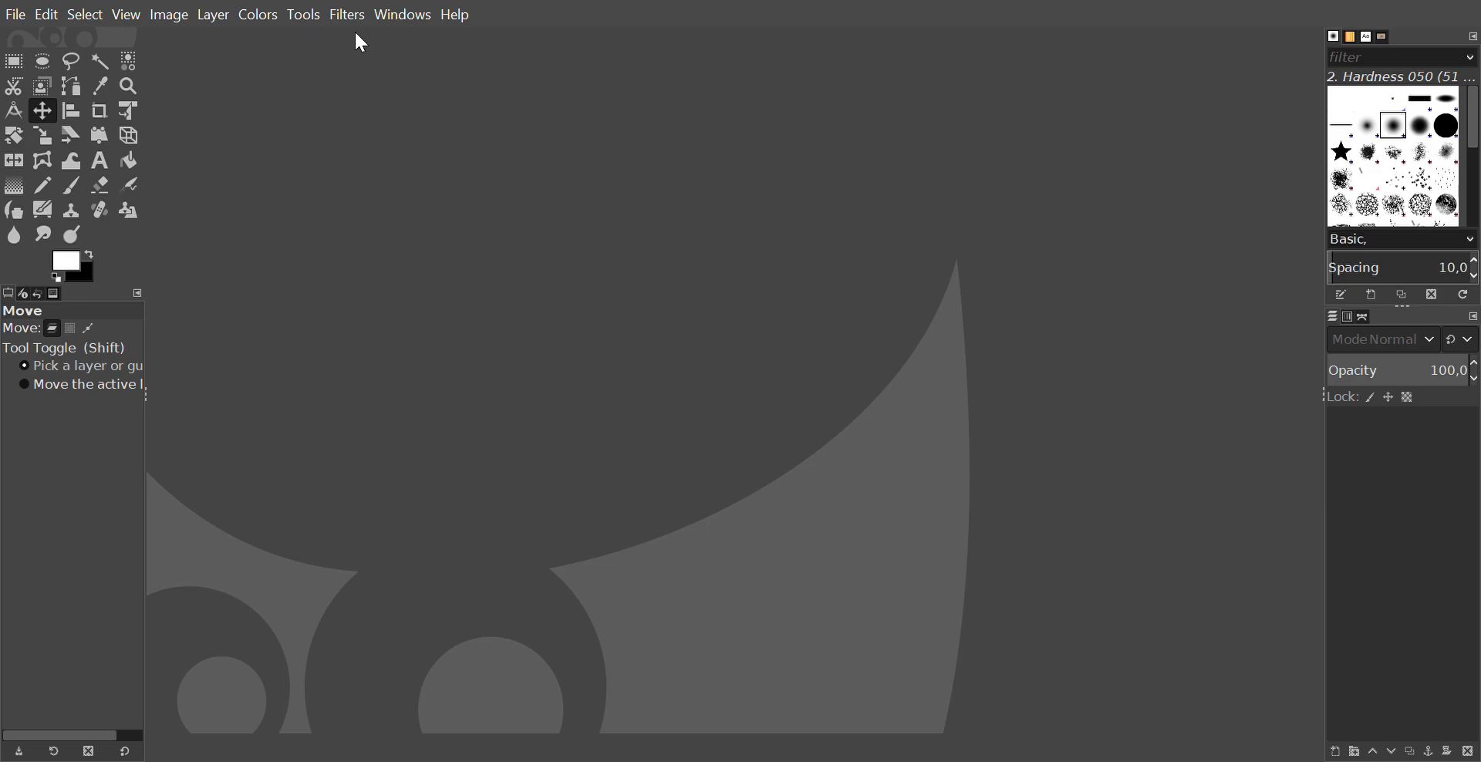
Open IMG_1533.JPG, the photo of the carved wooden toy animal
click(21, 19)
click(28, 85)
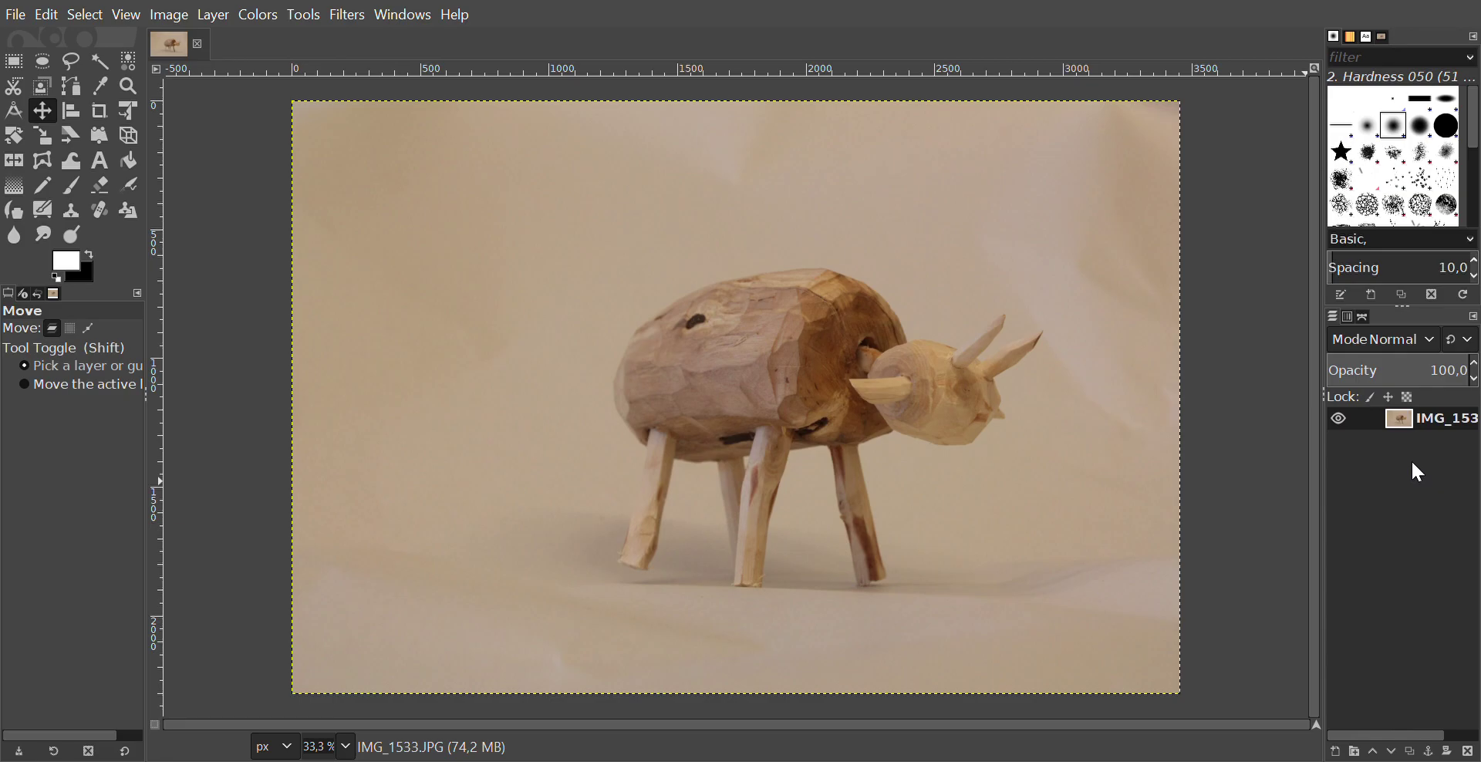
Duplicate the IMG_1533 photo layer to create an IMG_1533.JPG copy layer
click(1412, 422)
drag(1410, 421, 1410, 753)
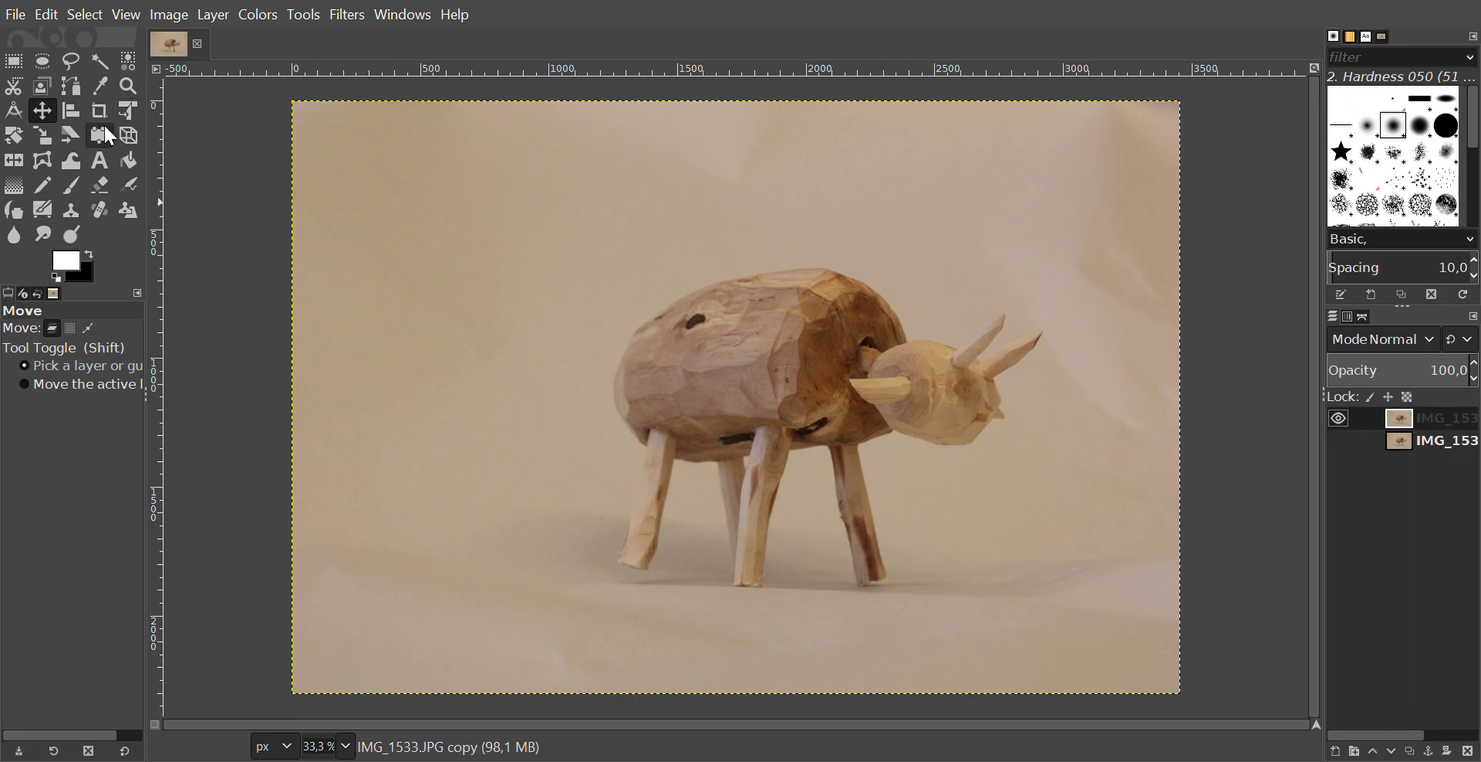
With Scissors Select, trace the top of the toy's head and both horns
click(17, 90)
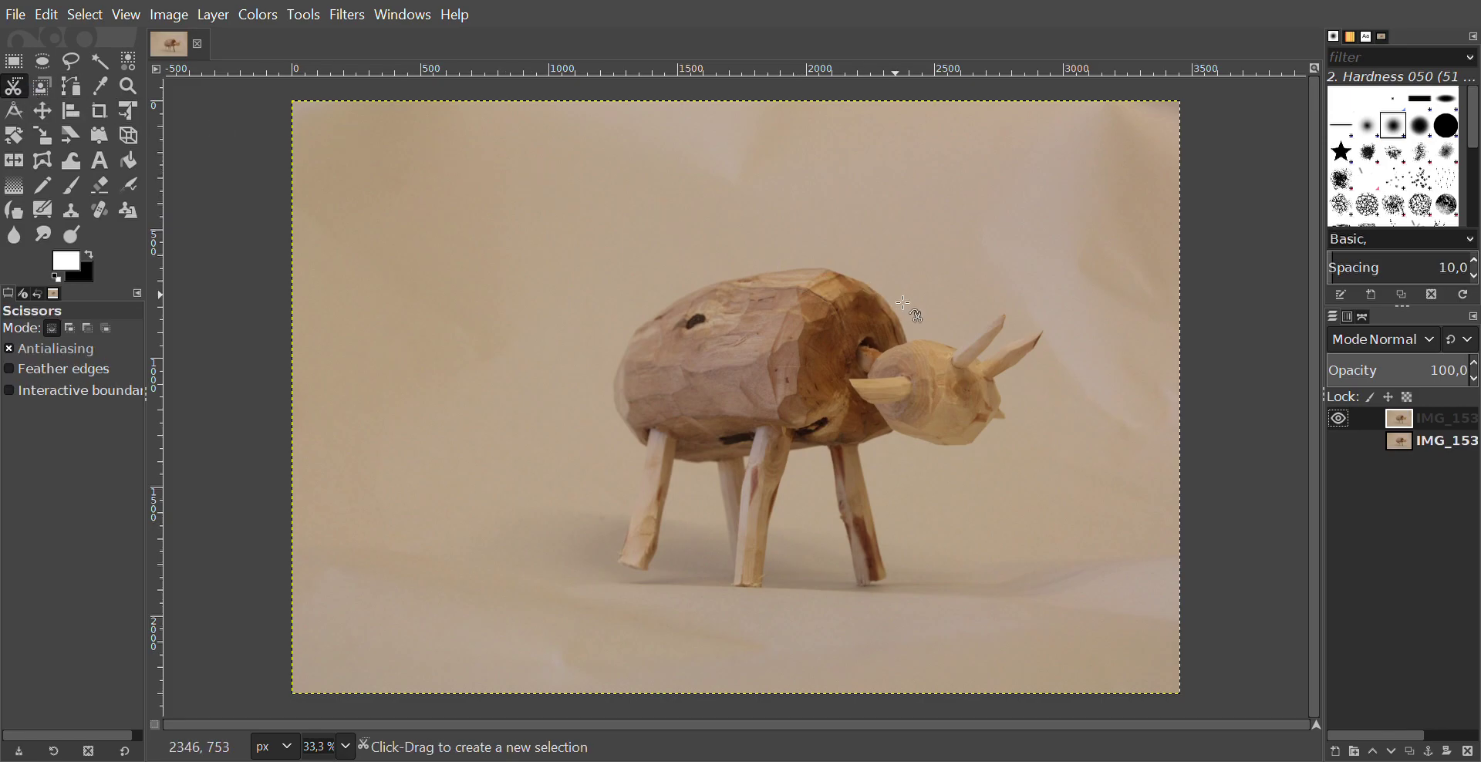
click(914, 342)
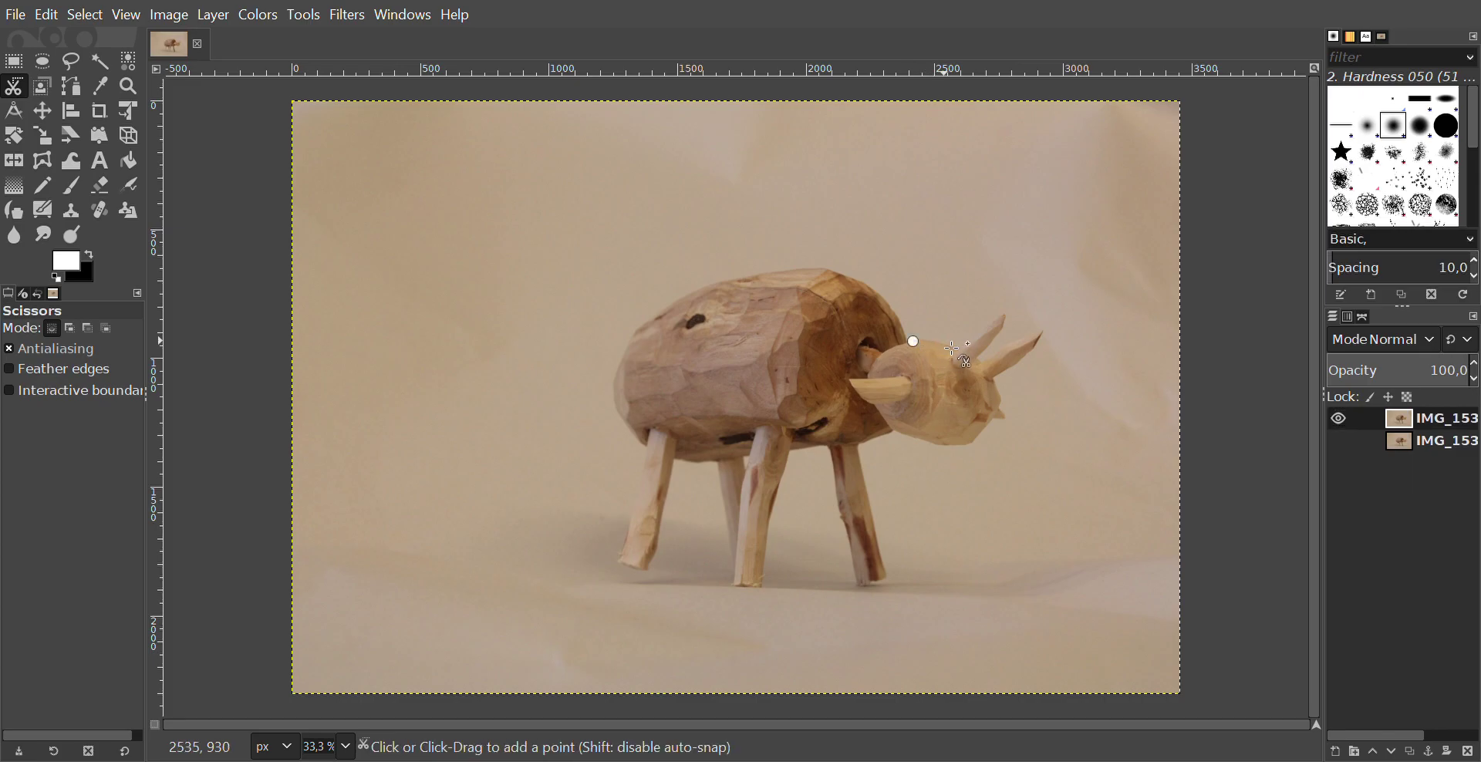
click(948, 341)
click(959, 351)
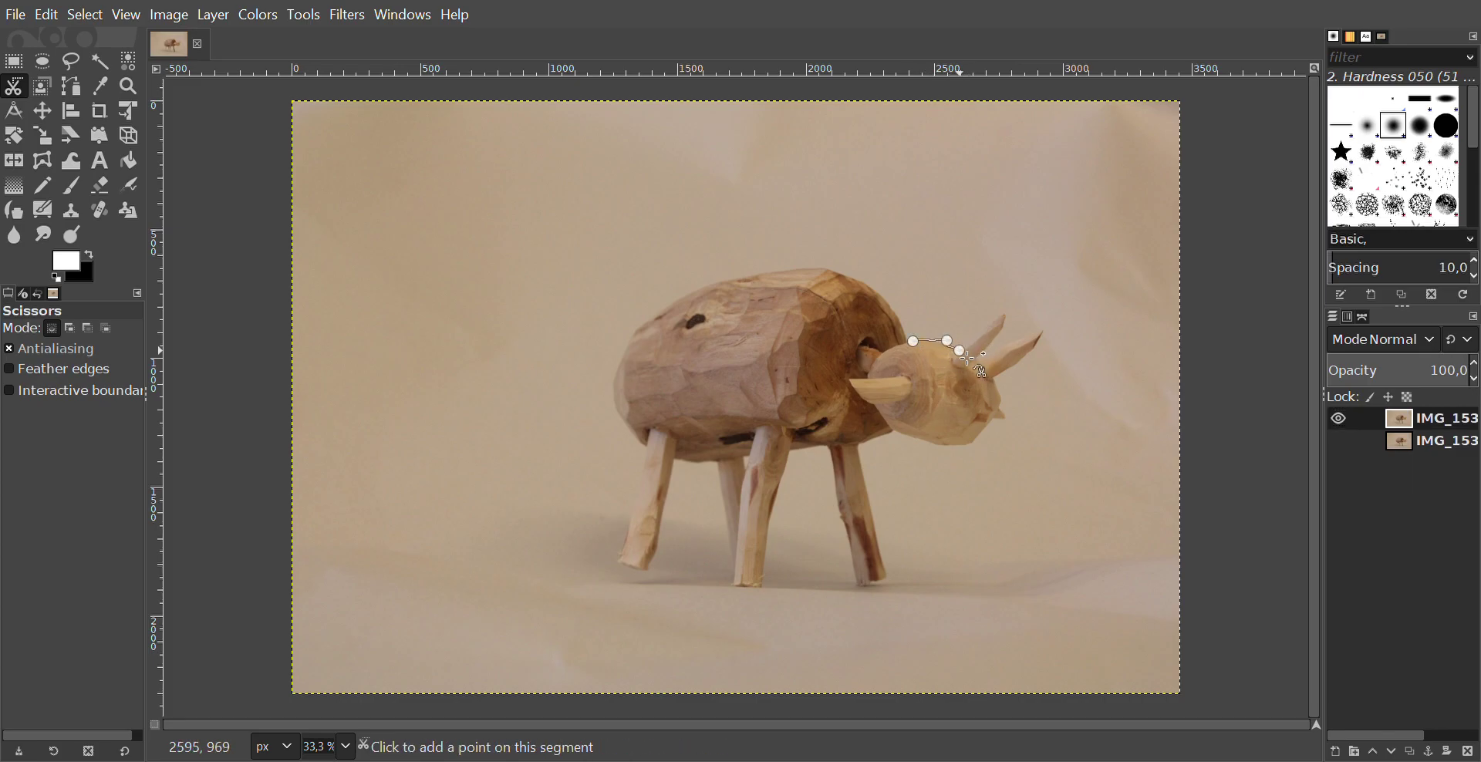
click(1011, 323)
click(1003, 325)
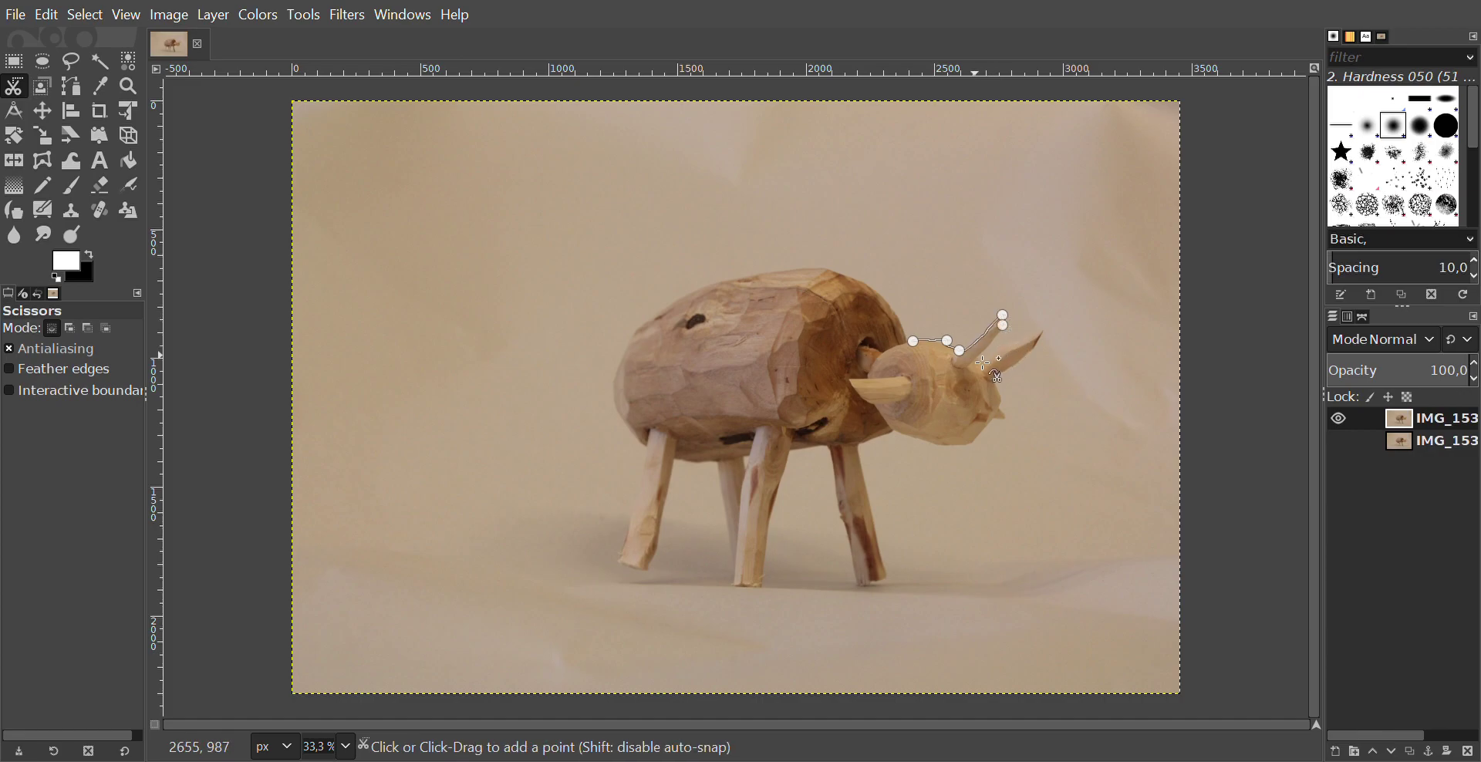
click(980, 358)
click(988, 363)
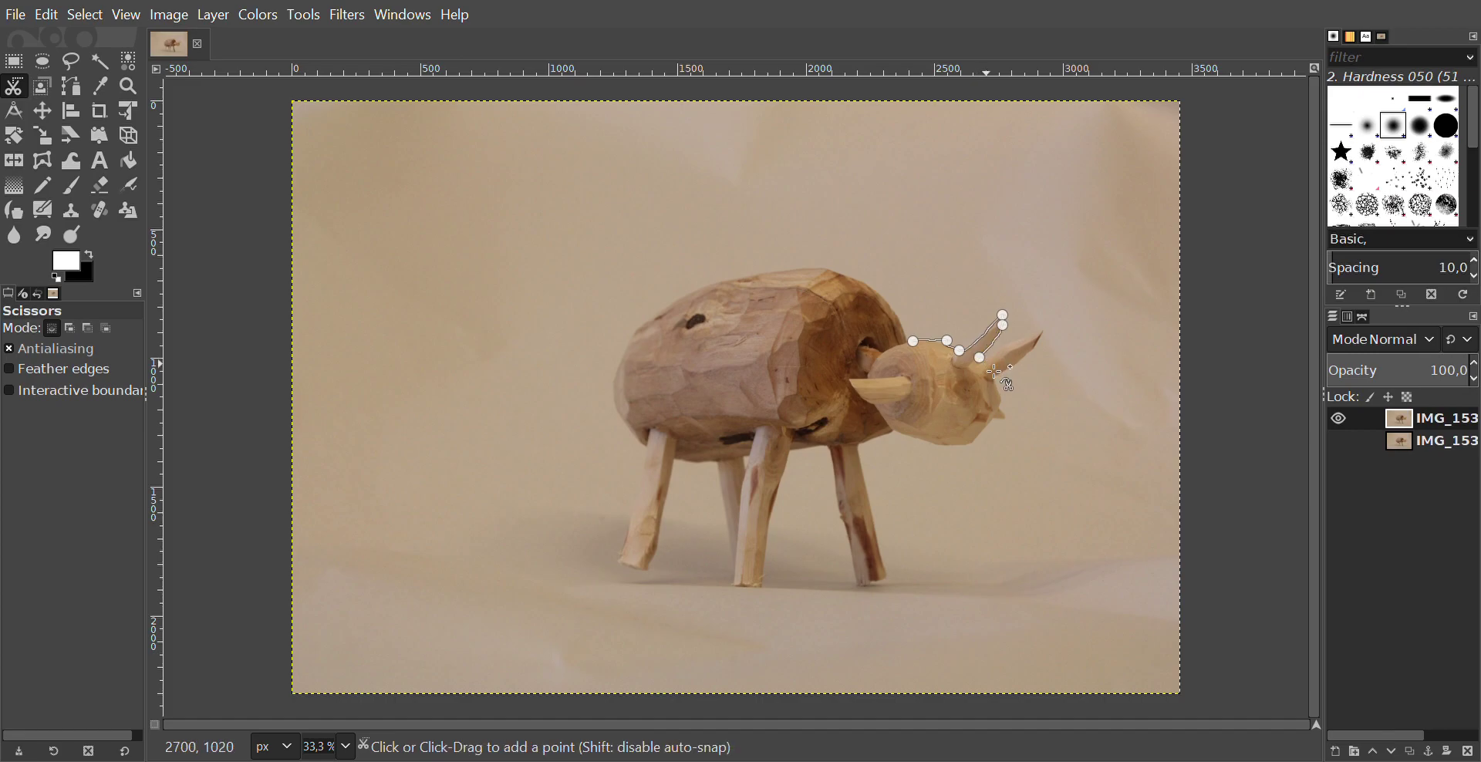
click(1041, 330)
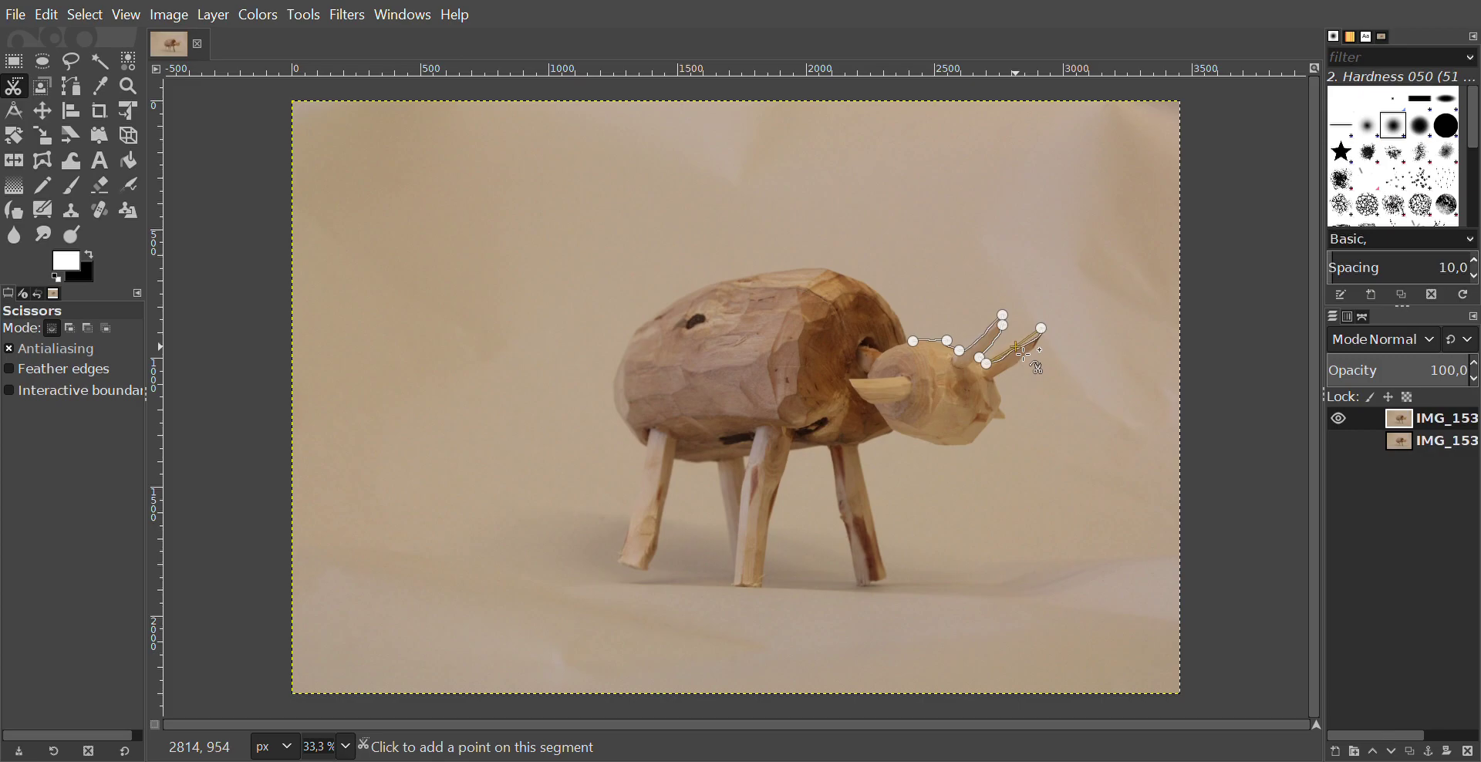
click(1014, 348)
click(1028, 339)
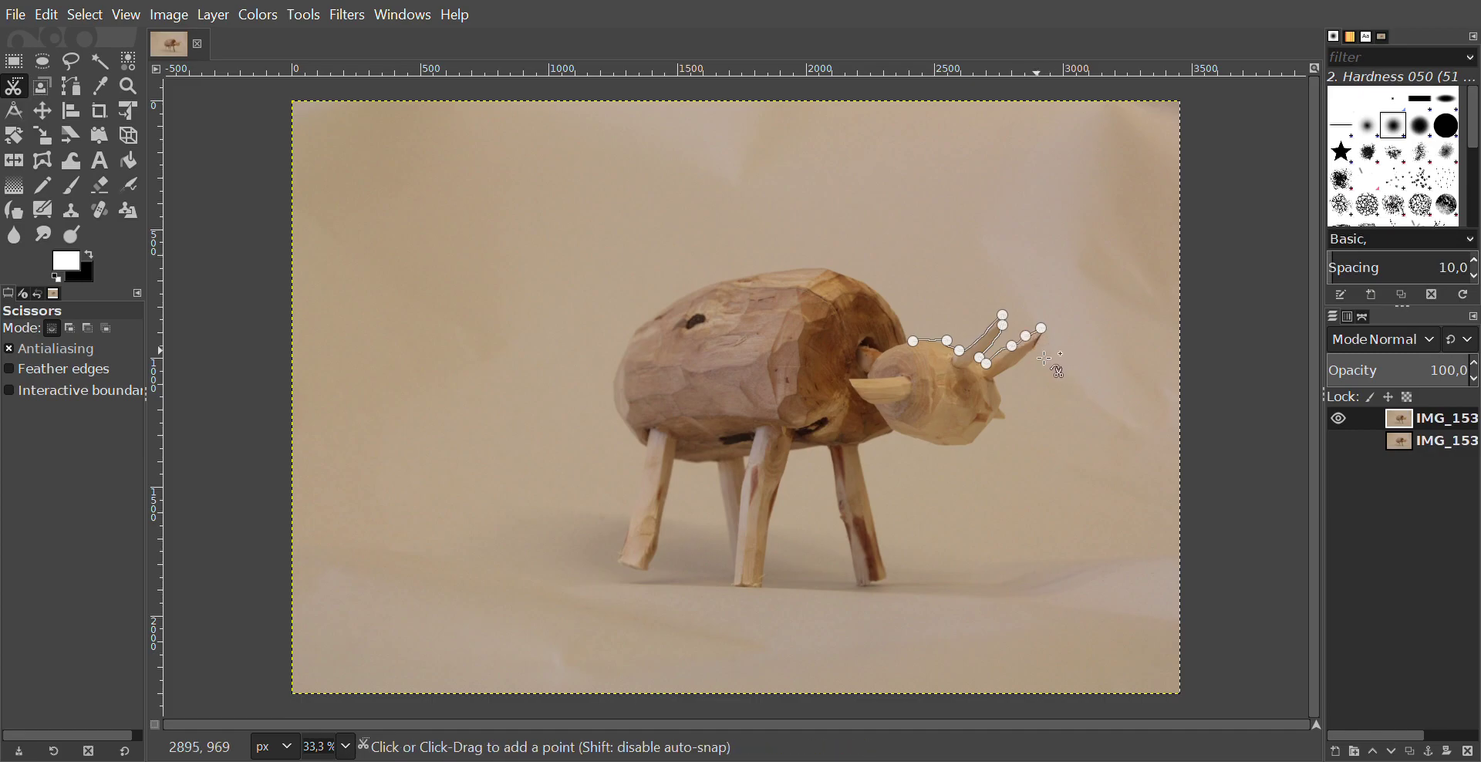
click(1034, 353)
Continue the scissors outline down the face, around the snout and under the chin and neck
click(1005, 368)
click(996, 380)
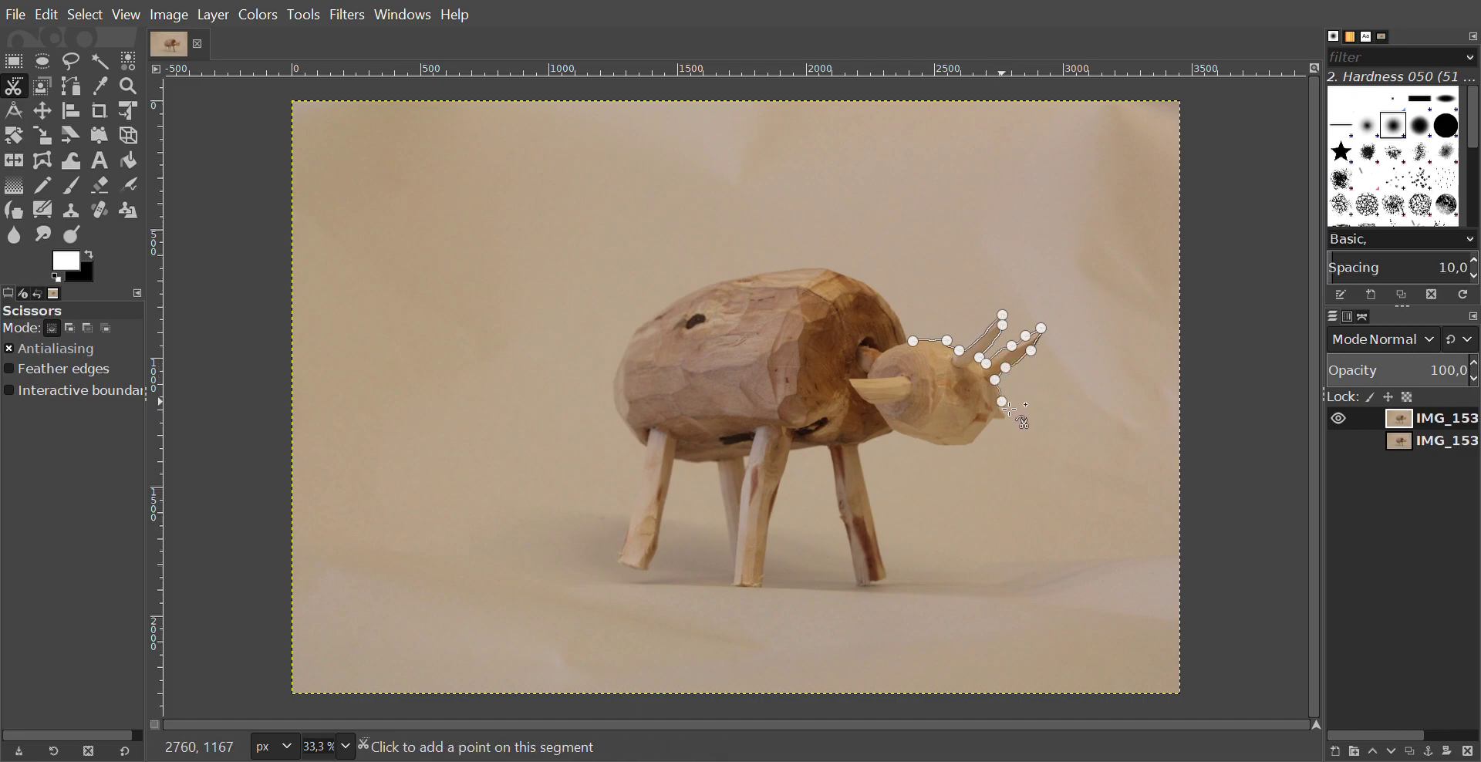
click(1002, 407)
click(1006, 421)
click(975, 444)
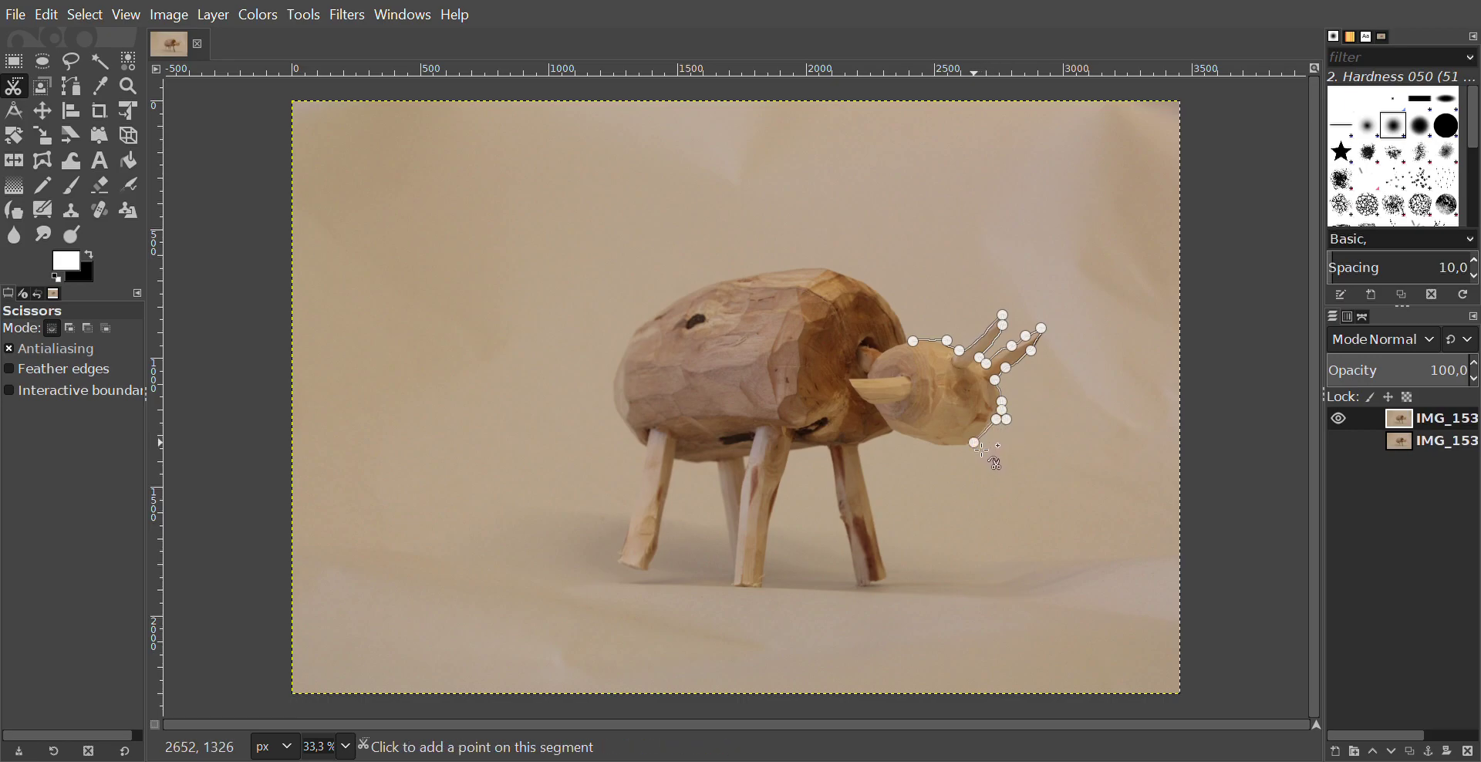
click(914, 437)
click(945, 444)
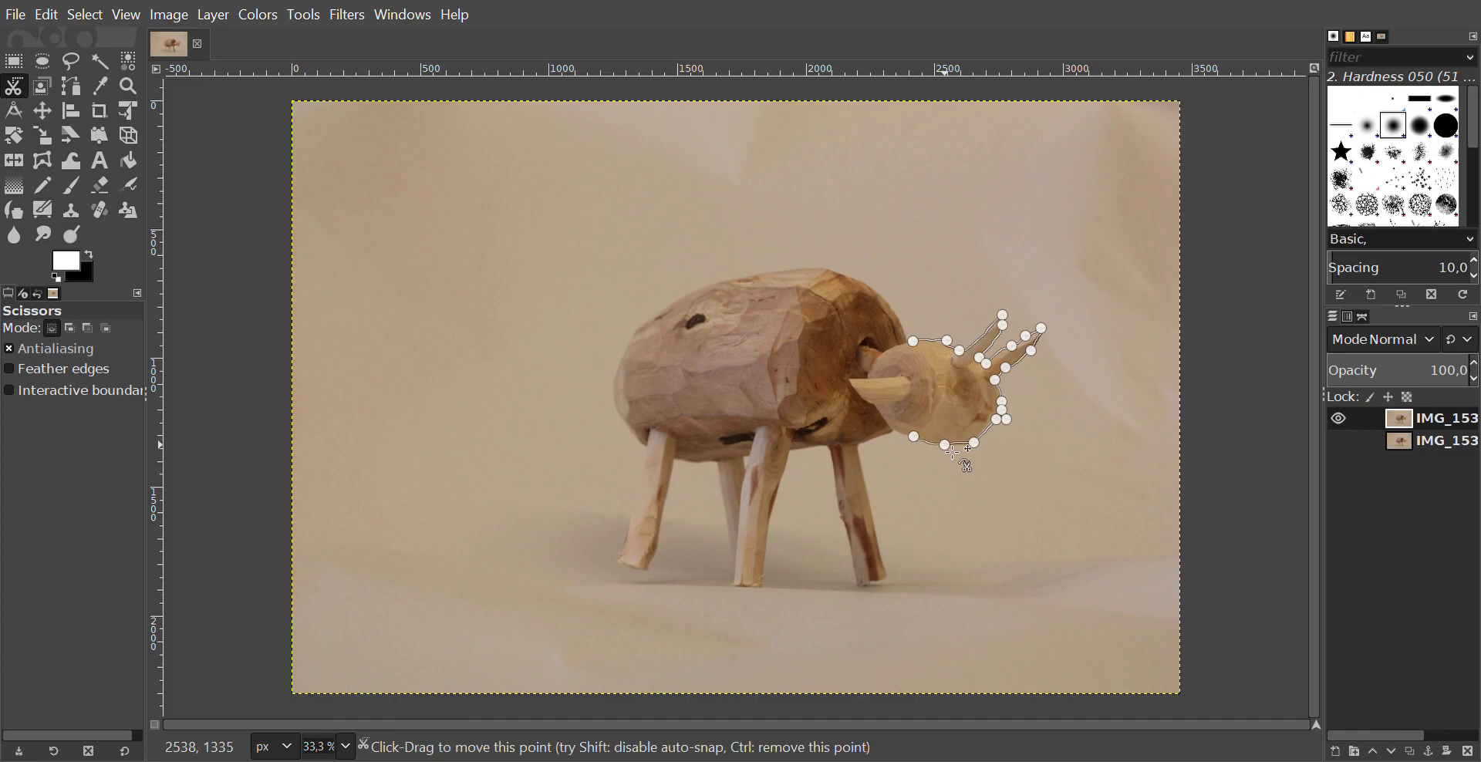
click(893, 431)
click(864, 445)
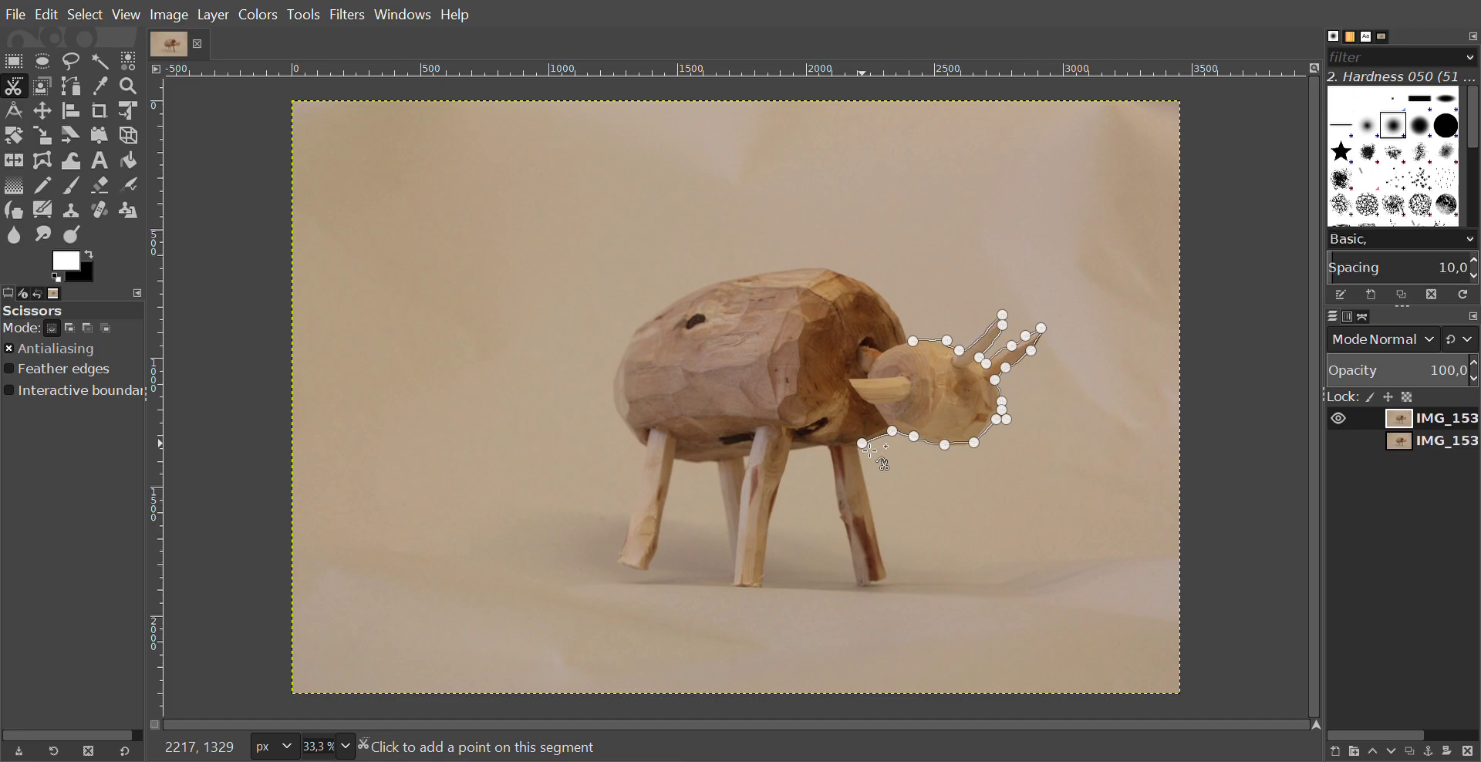
Trace the scissors outline down the front leg, across its foot and back up
click(871, 492)
click(867, 478)
click(890, 557)
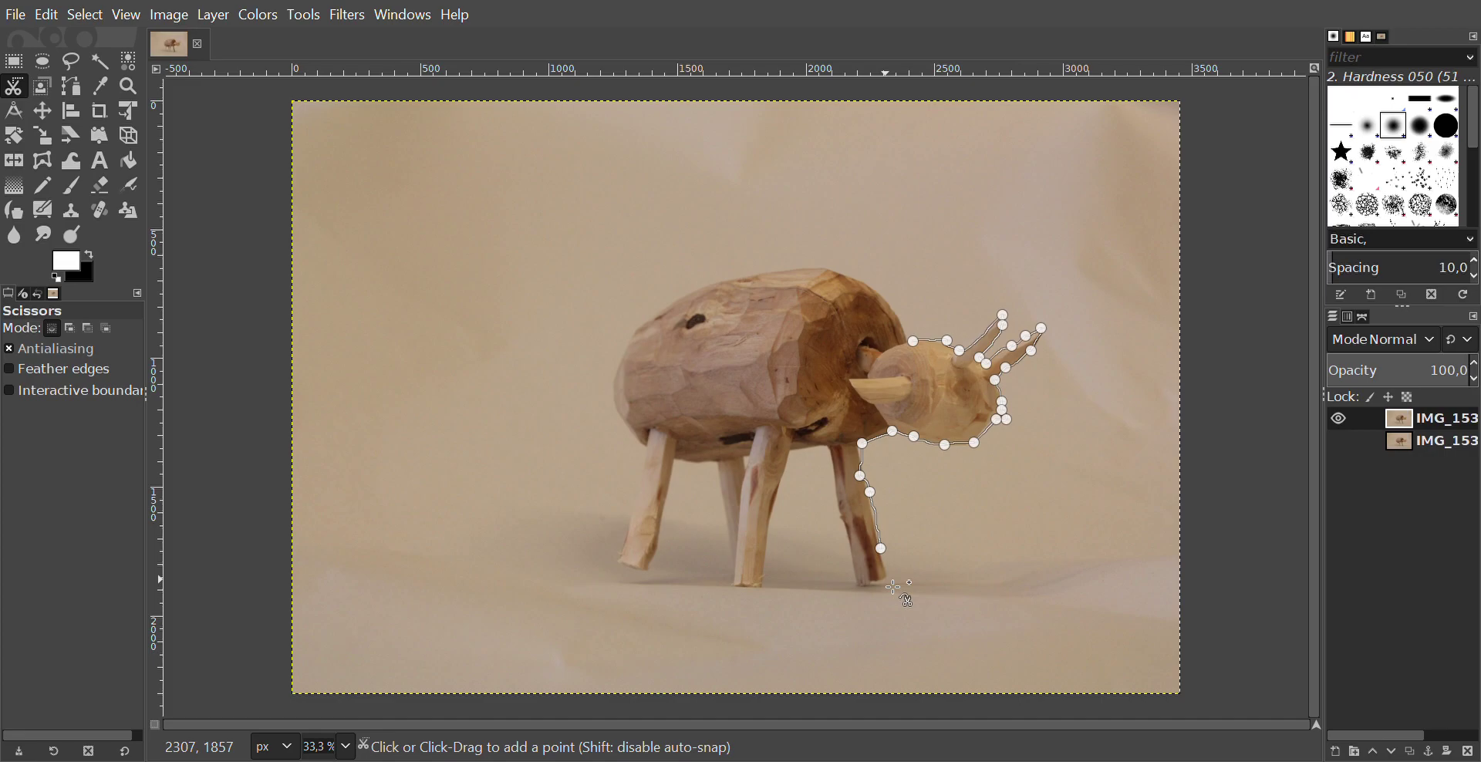
click(886, 580)
click(867, 585)
click(857, 585)
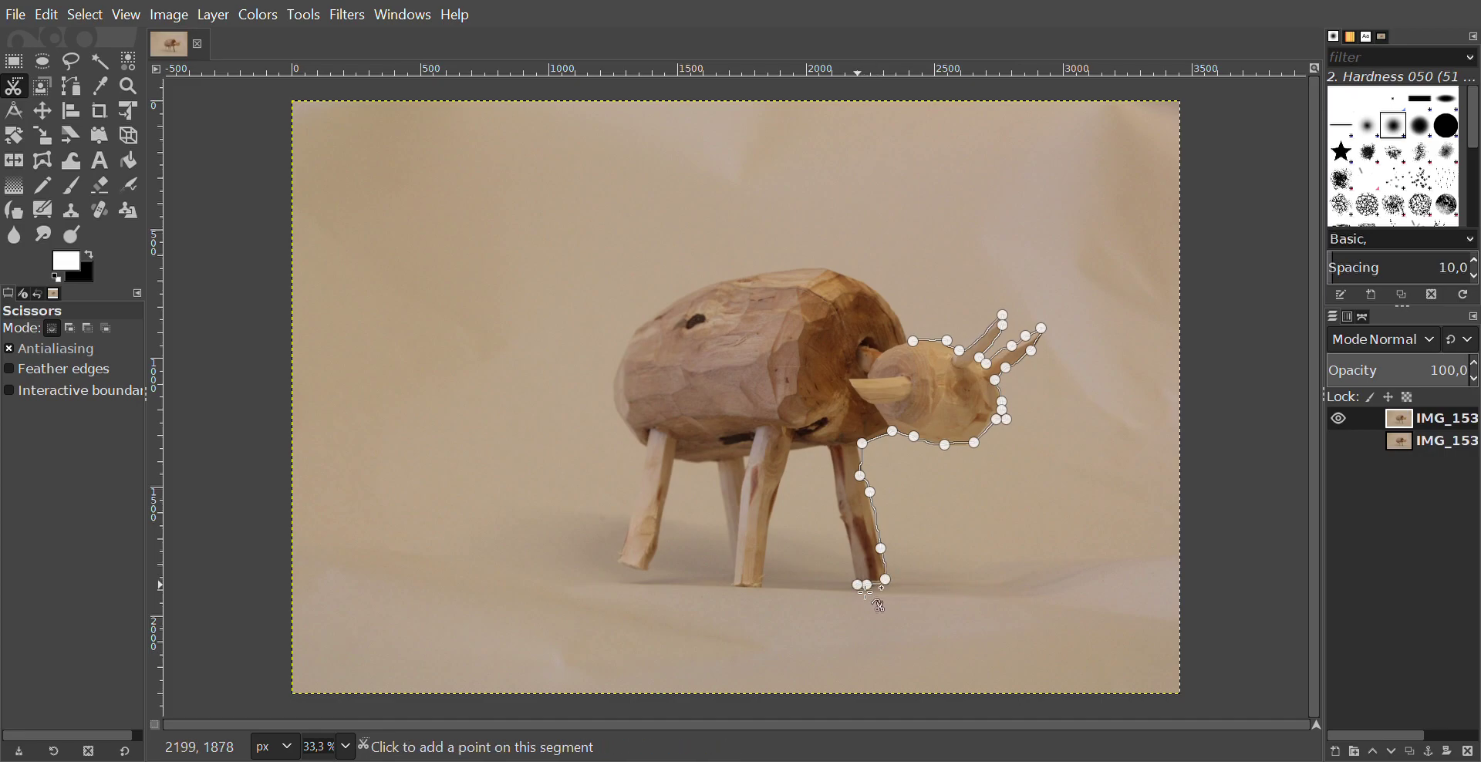
click(843, 519)
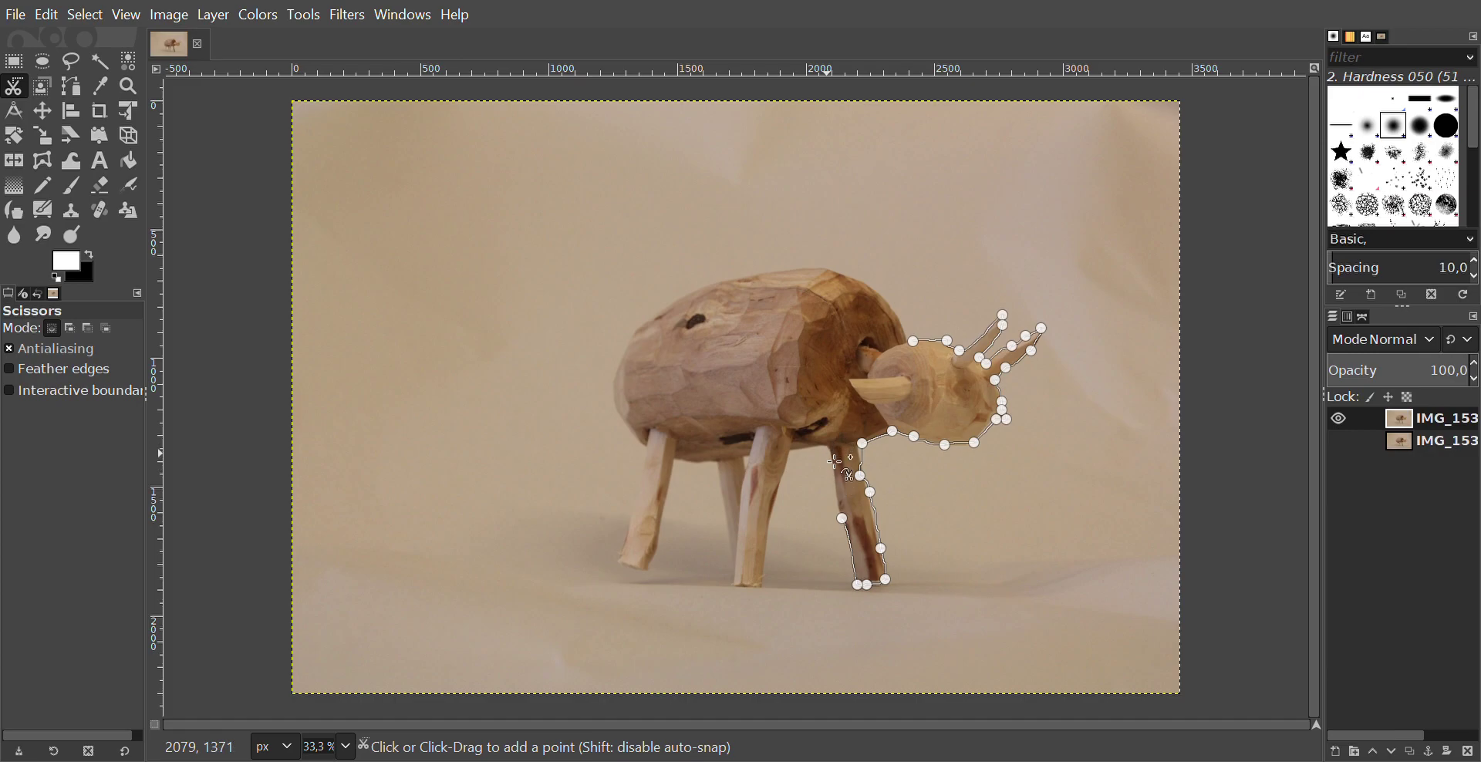
click(827, 446)
Trace the outline down the next leg, across its foot and up the middle leg
click(792, 450)
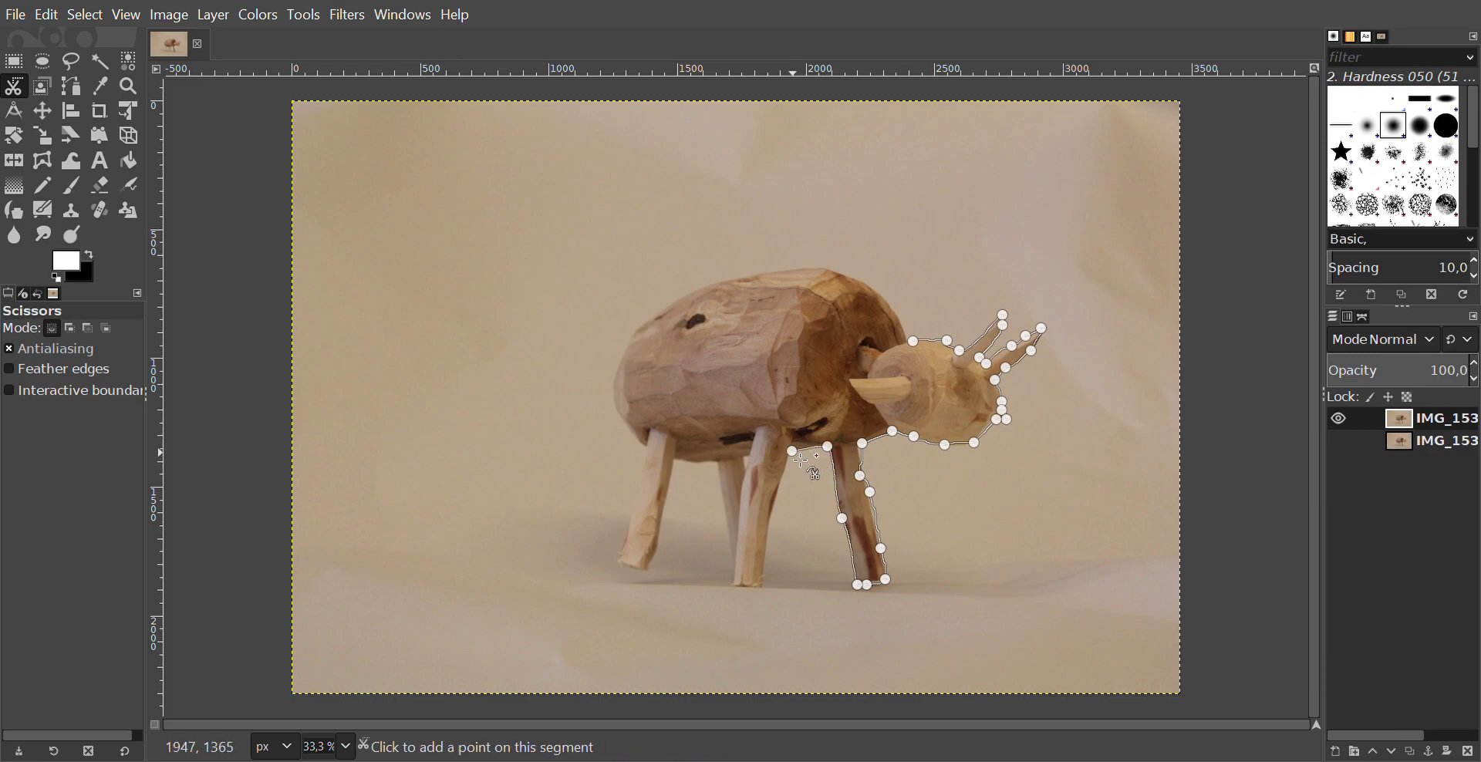
click(774, 506)
click(761, 585)
click(733, 581)
click(733, 558)
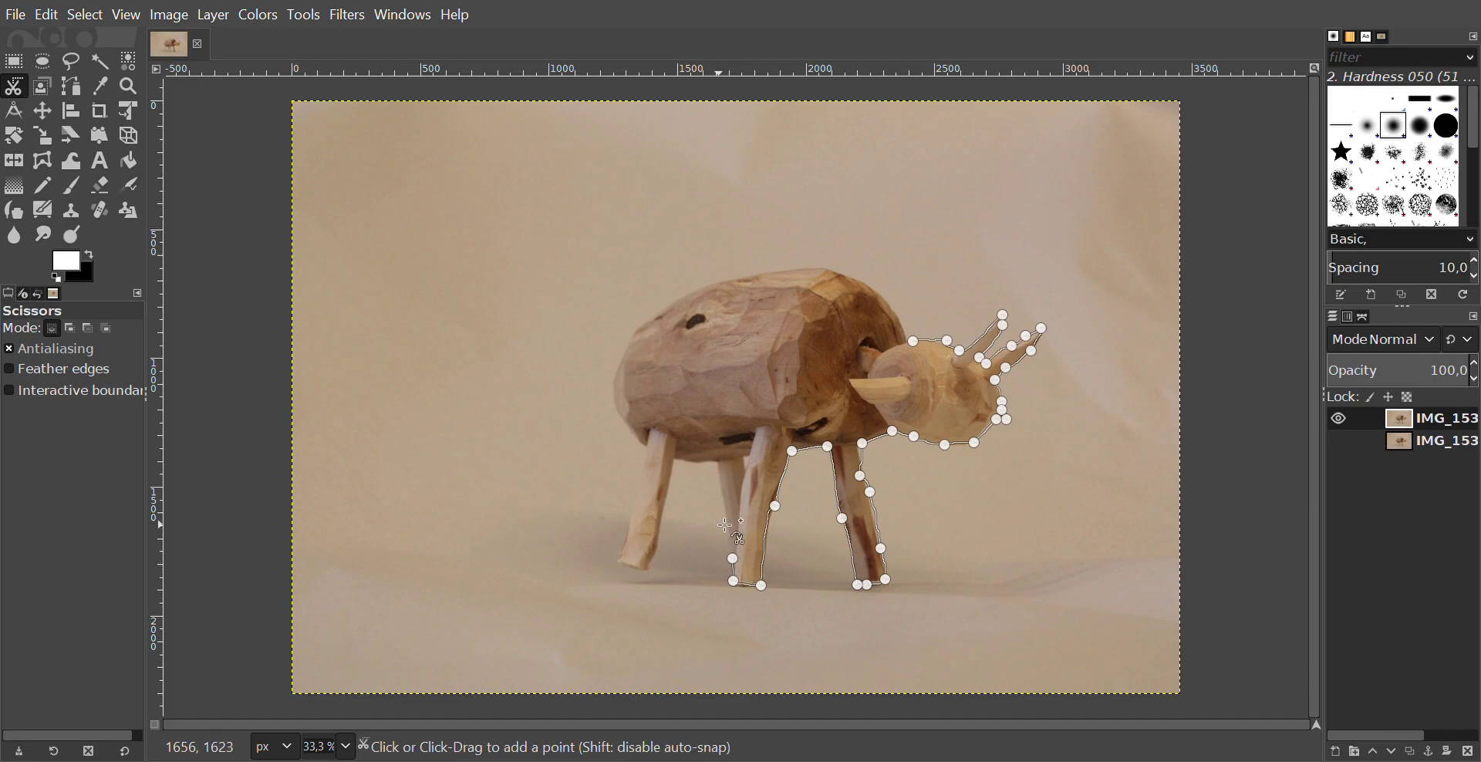
click(715, 464)
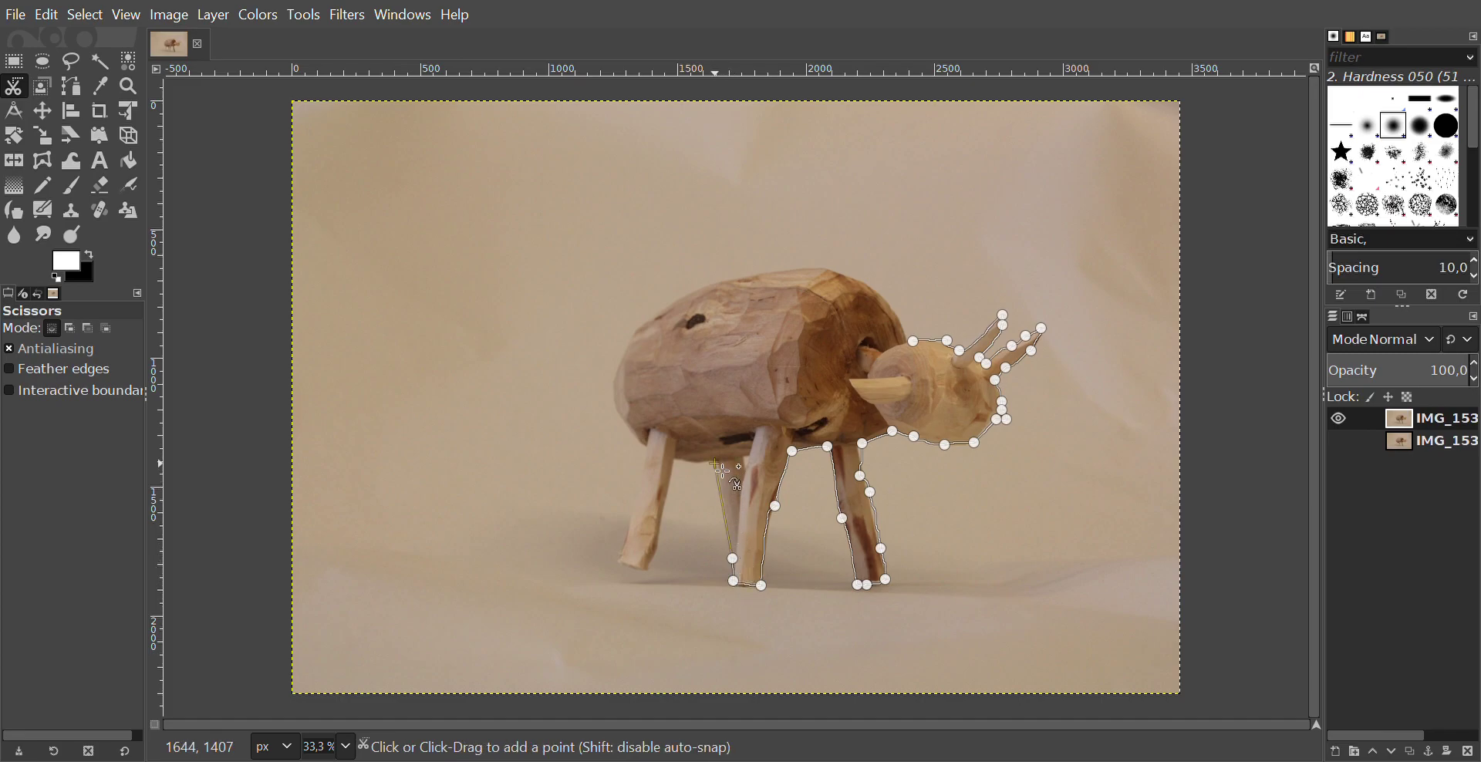
Trace along the belly's underside and partway down the leftmost leg, refining its edge
click(671, 458)
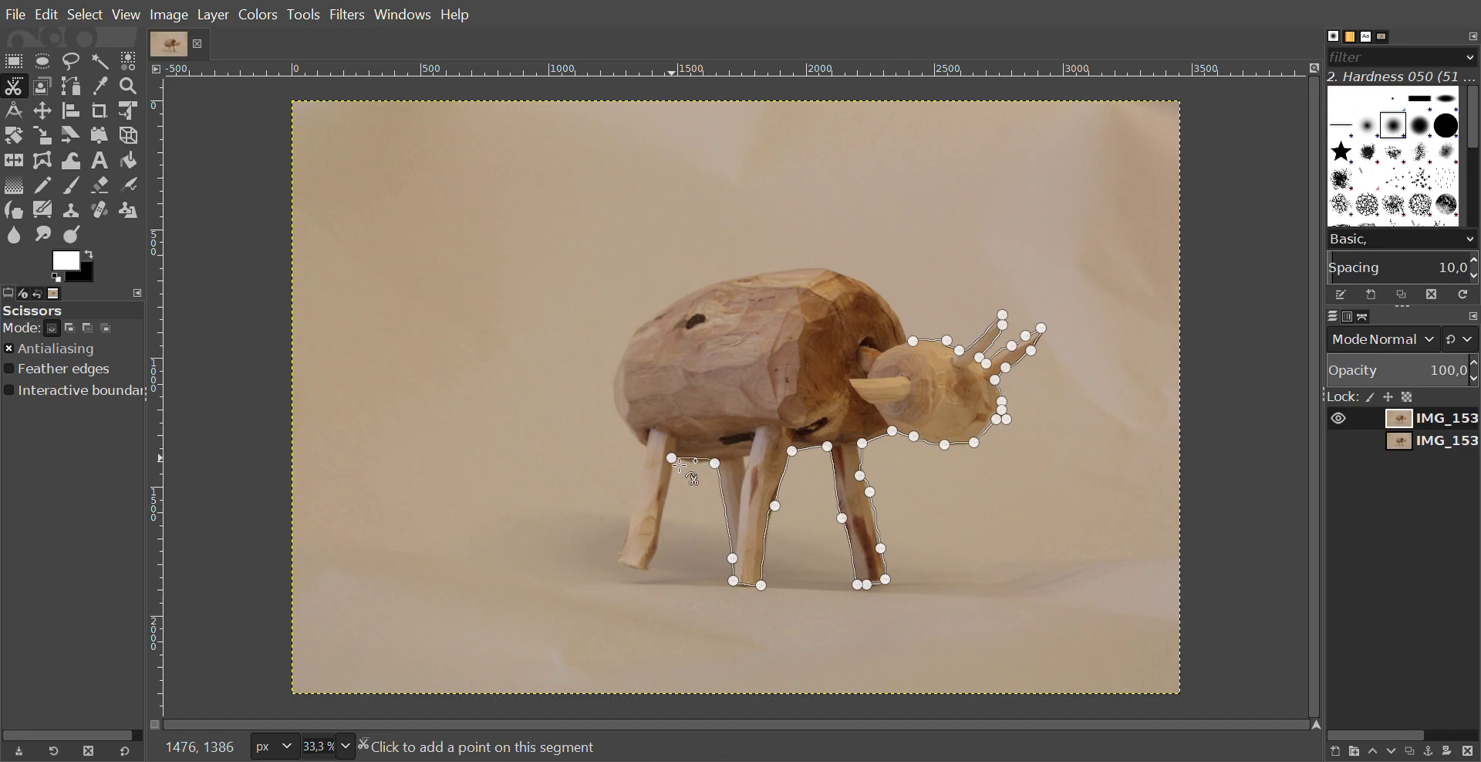
click(693, 466)
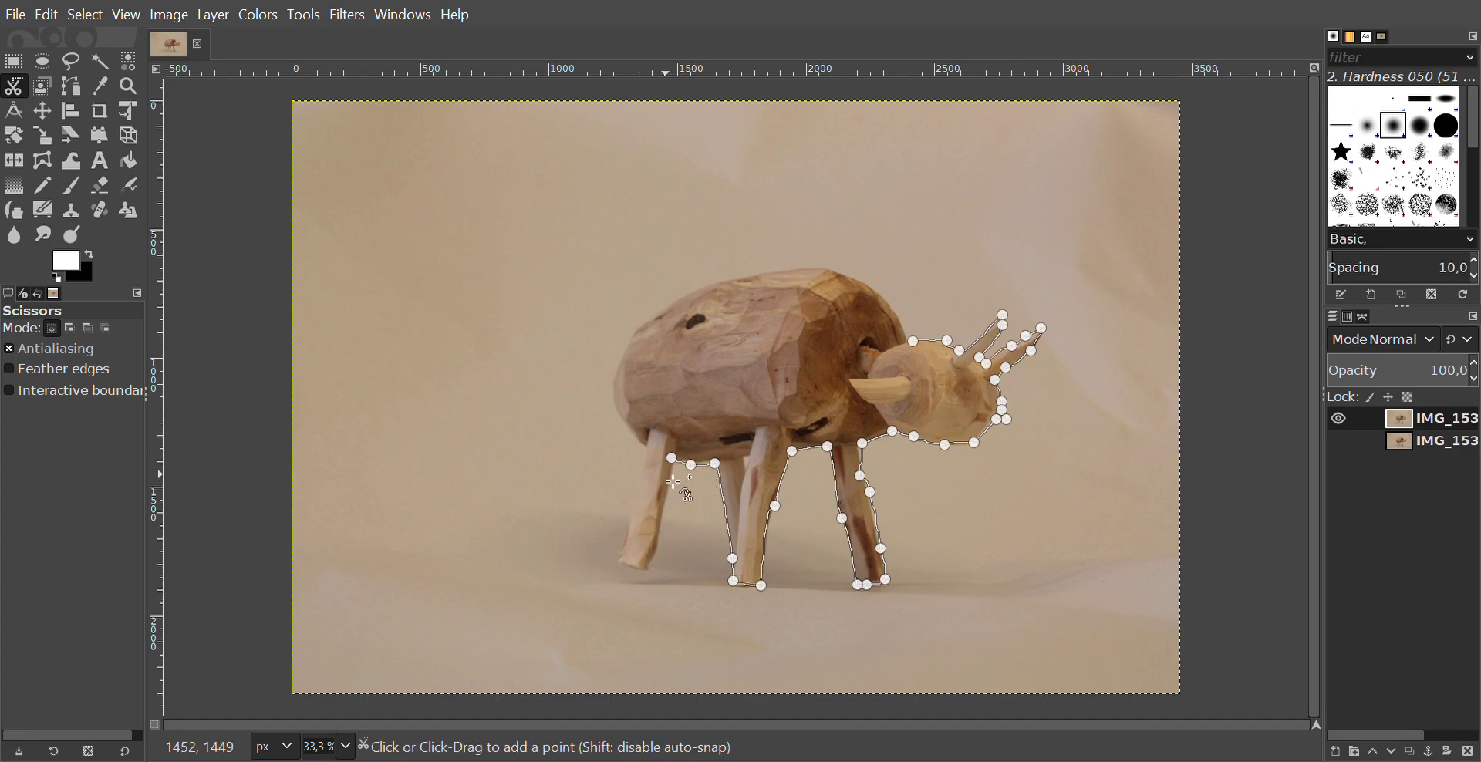
click(658, 536)
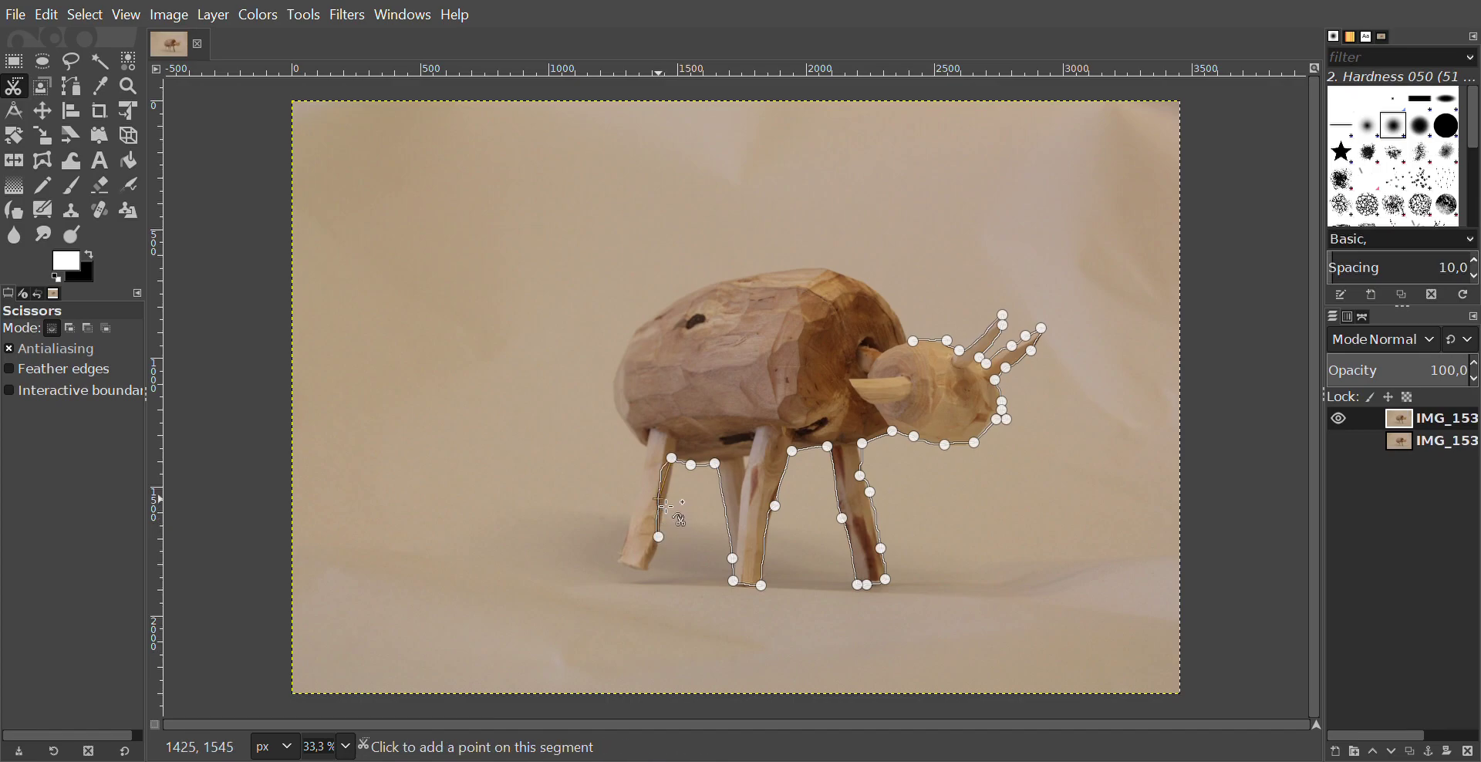
click(673, 509)
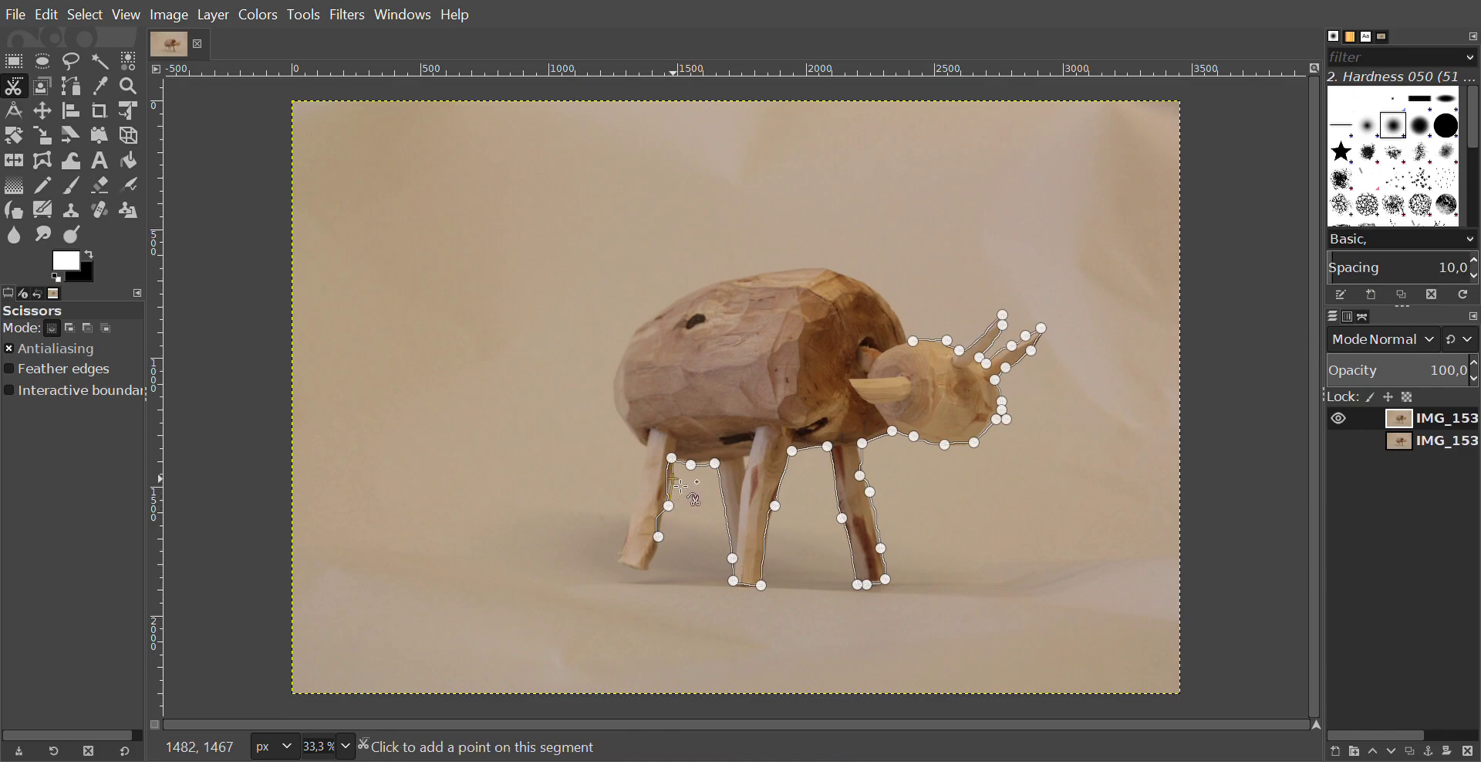
click(672, 479)
Trace around the leftmost leg's foot and up the body's left end
click(666, 525)
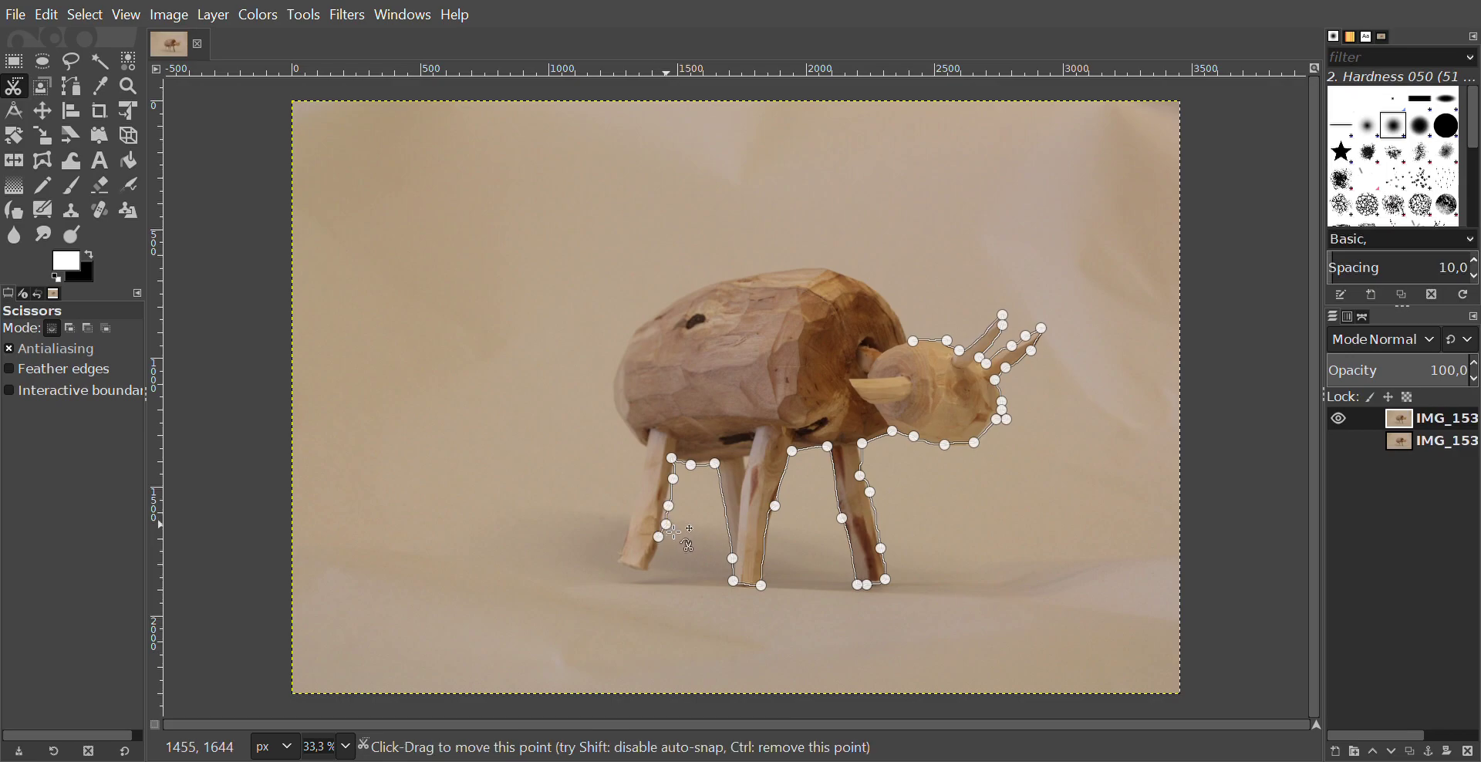
click(646, 568)
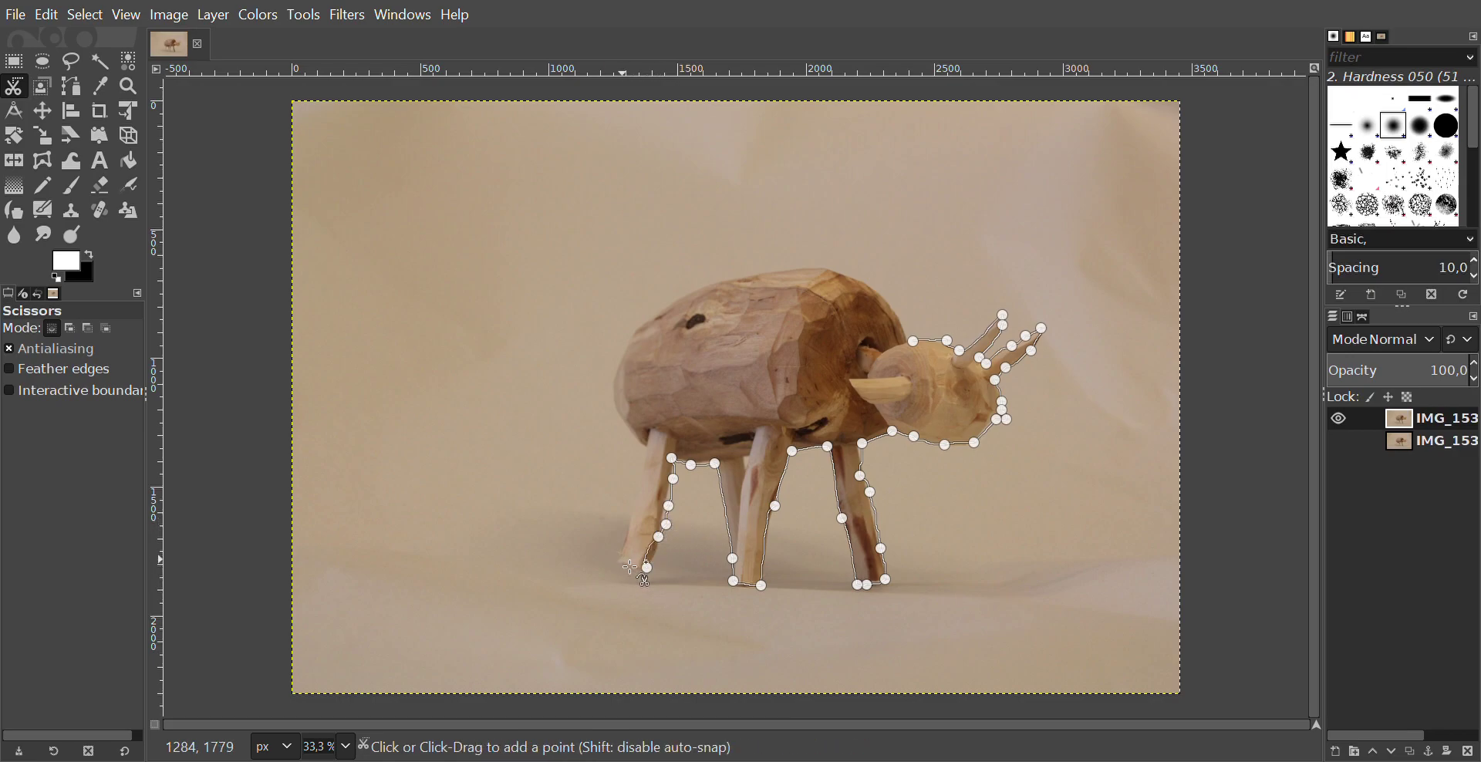
click(622, 558)
click(638, 475)
click(645, 447)
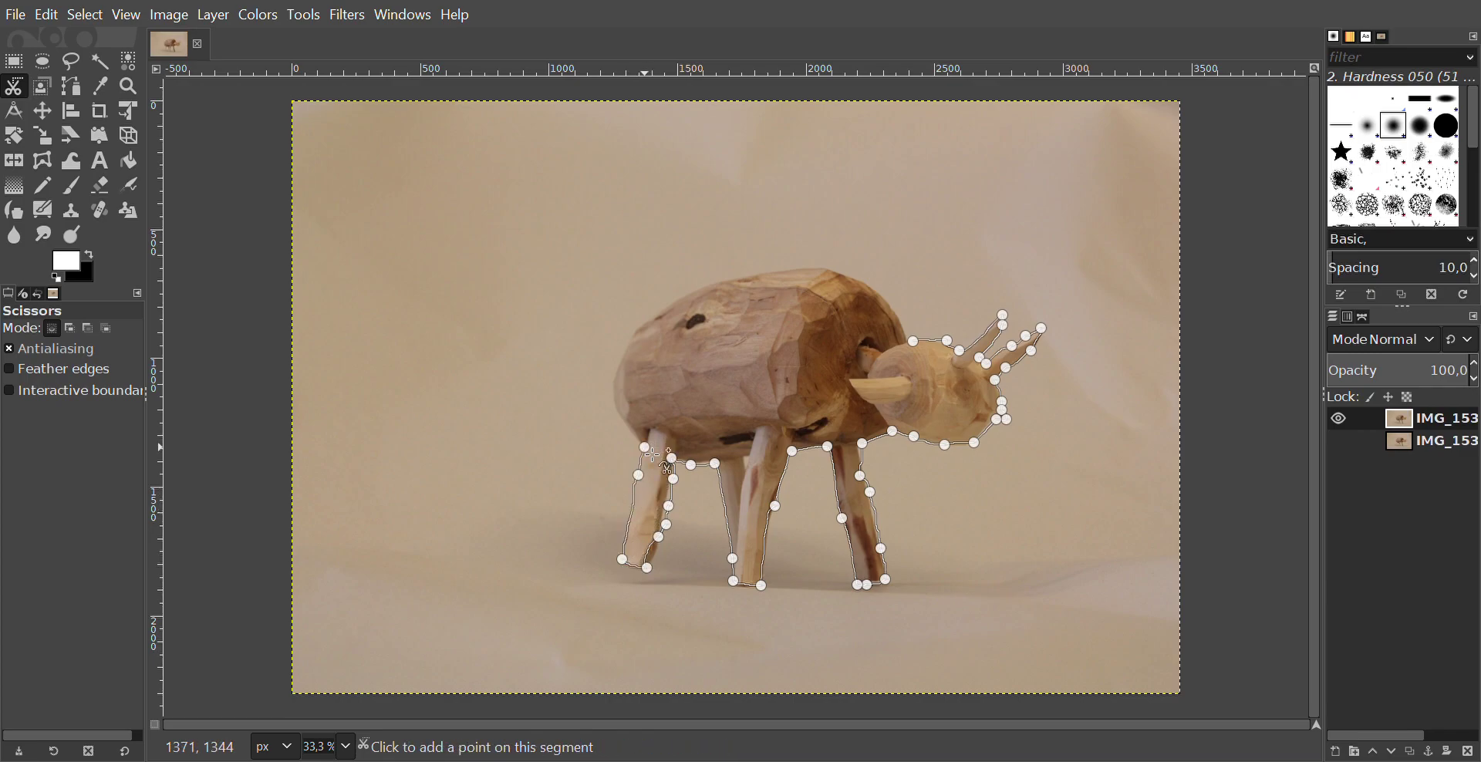
click(624, 414)
click(621, 356)
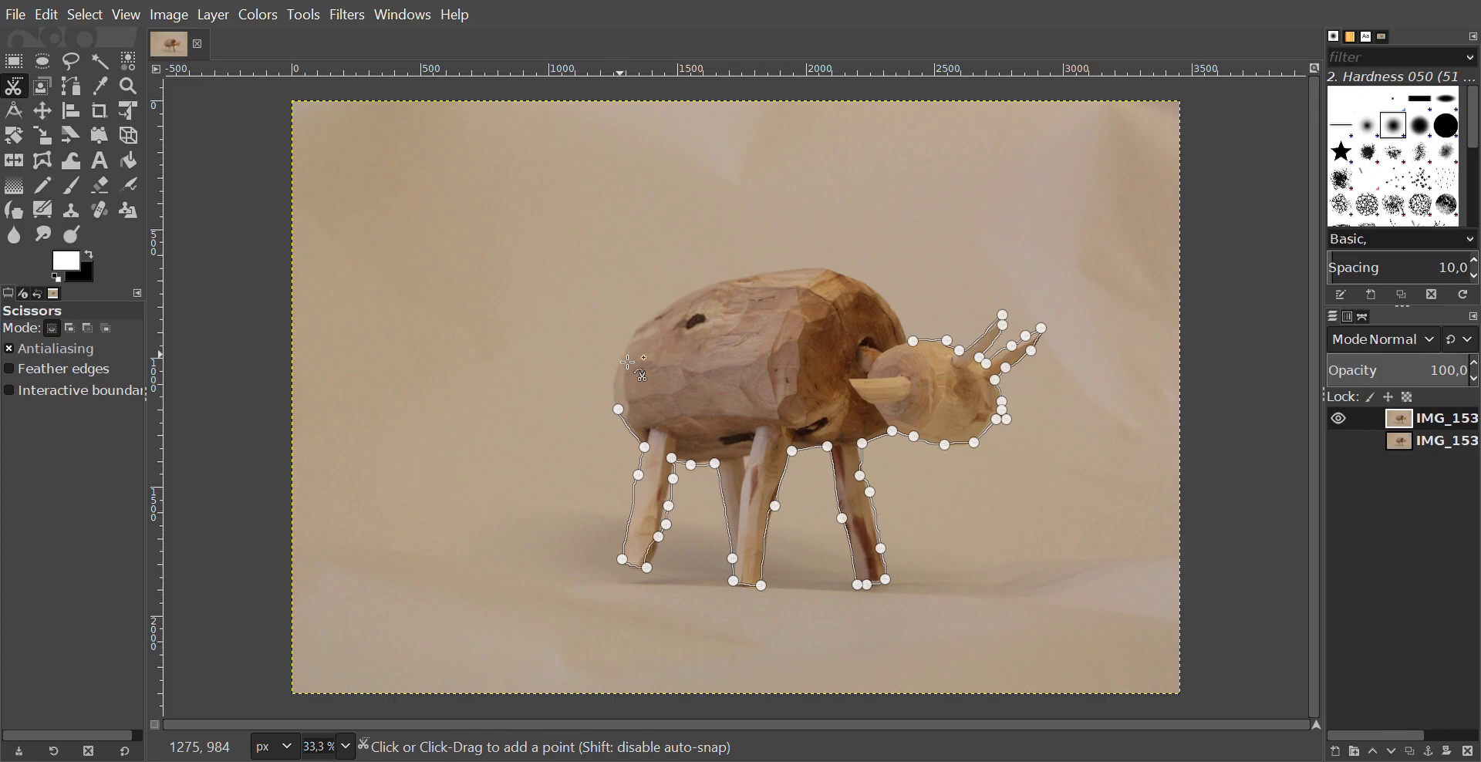
Trace along the top of the back to the head, close the outline and make it a selection
click(659, 311)
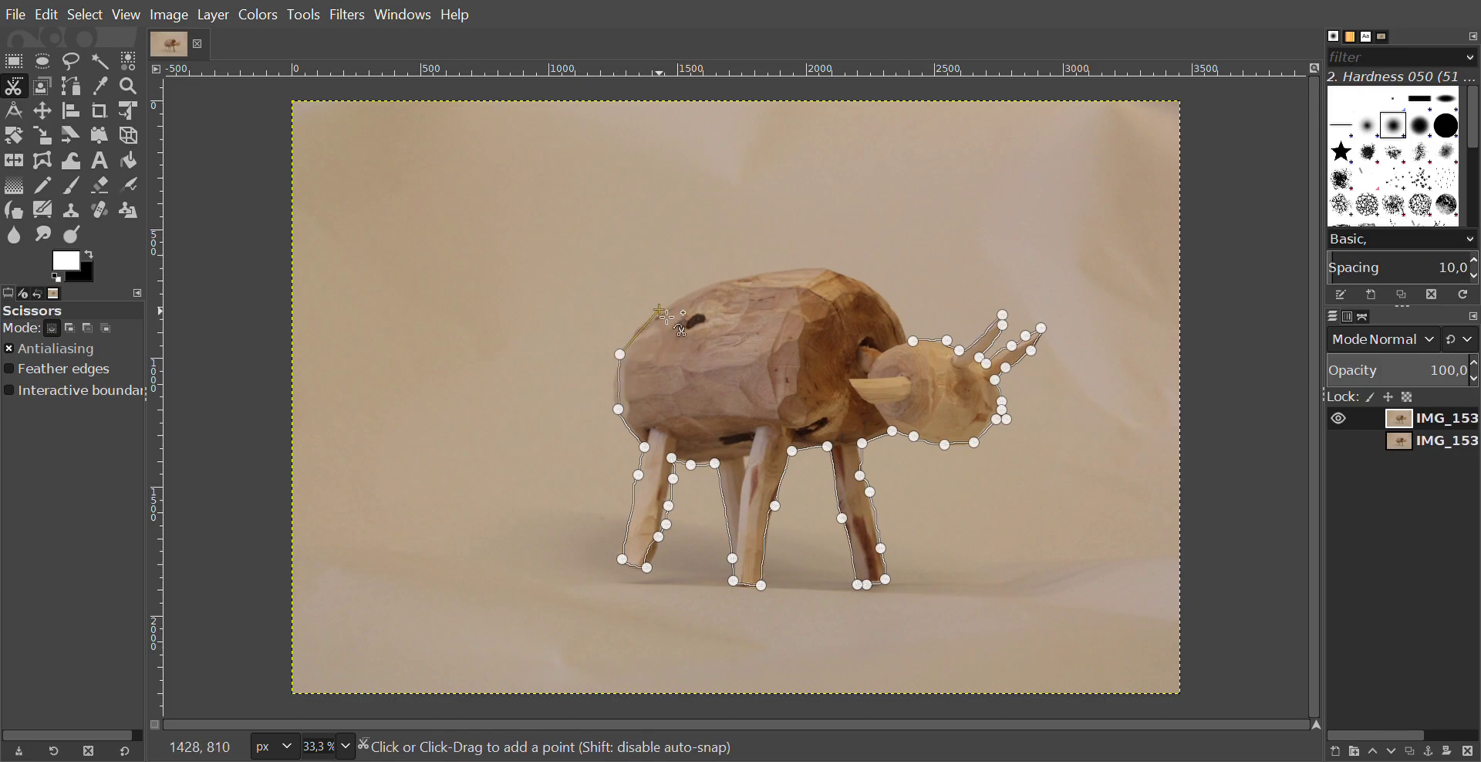
click(717, 283)
click(799, 268)
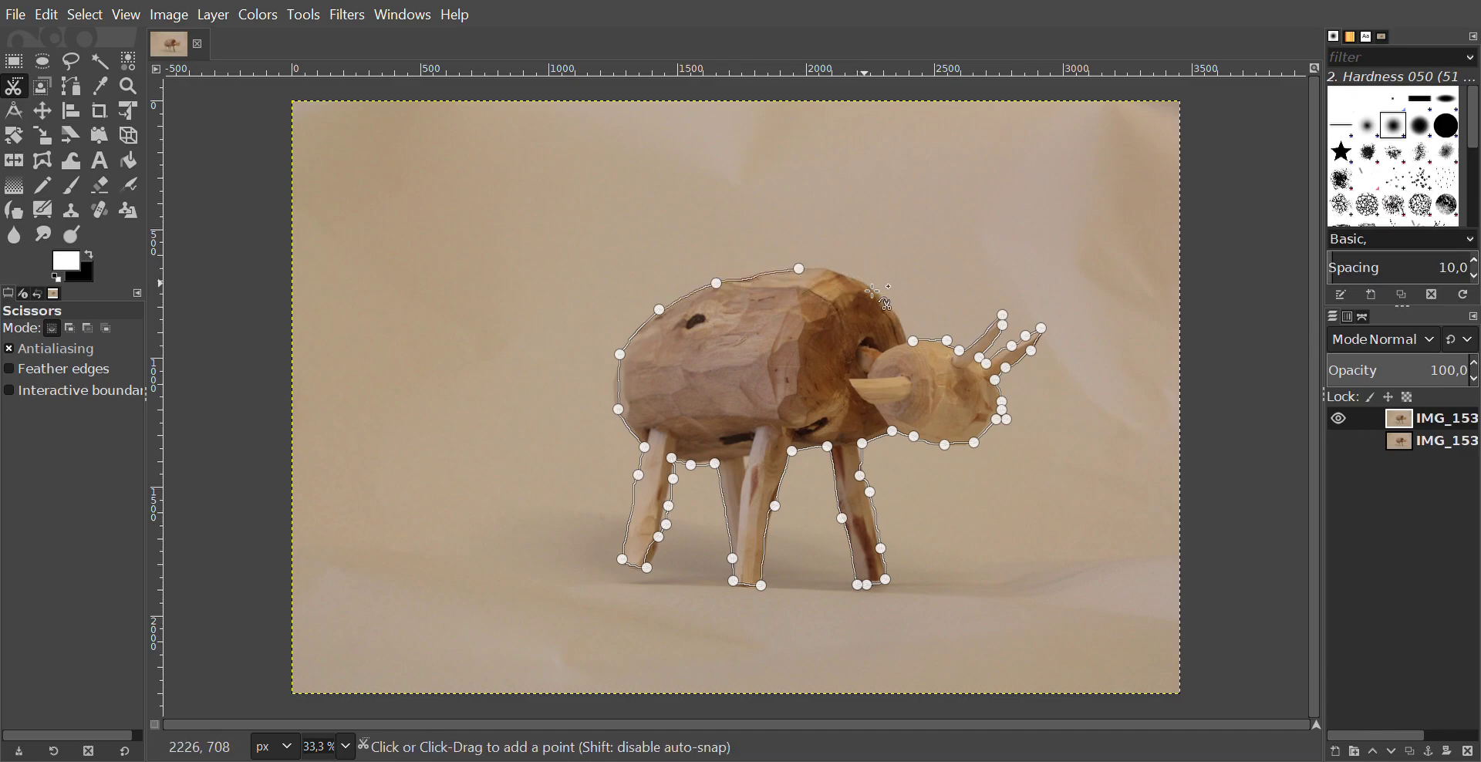
click(865, 283)
click(899, 314)
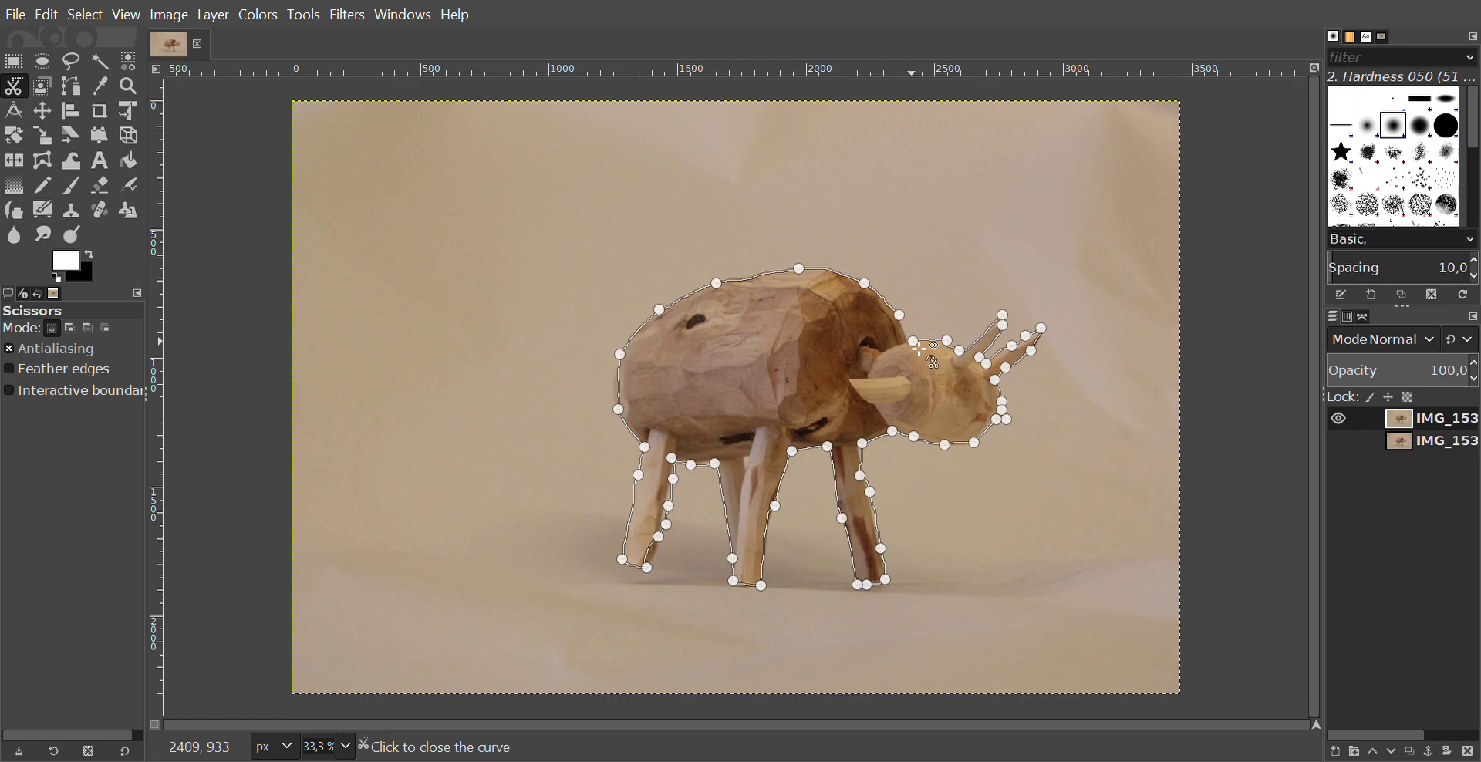
click(921, 349)
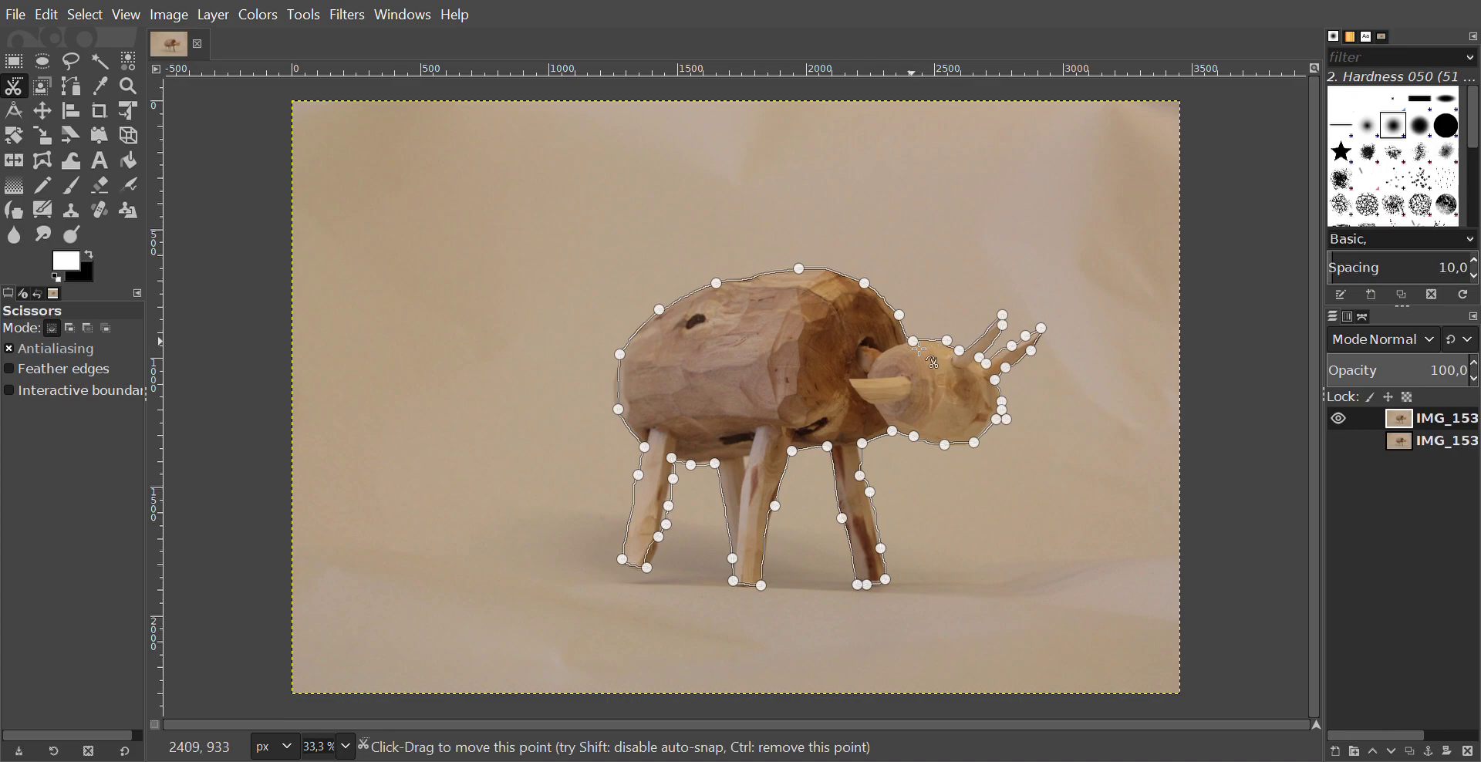
key(Return)
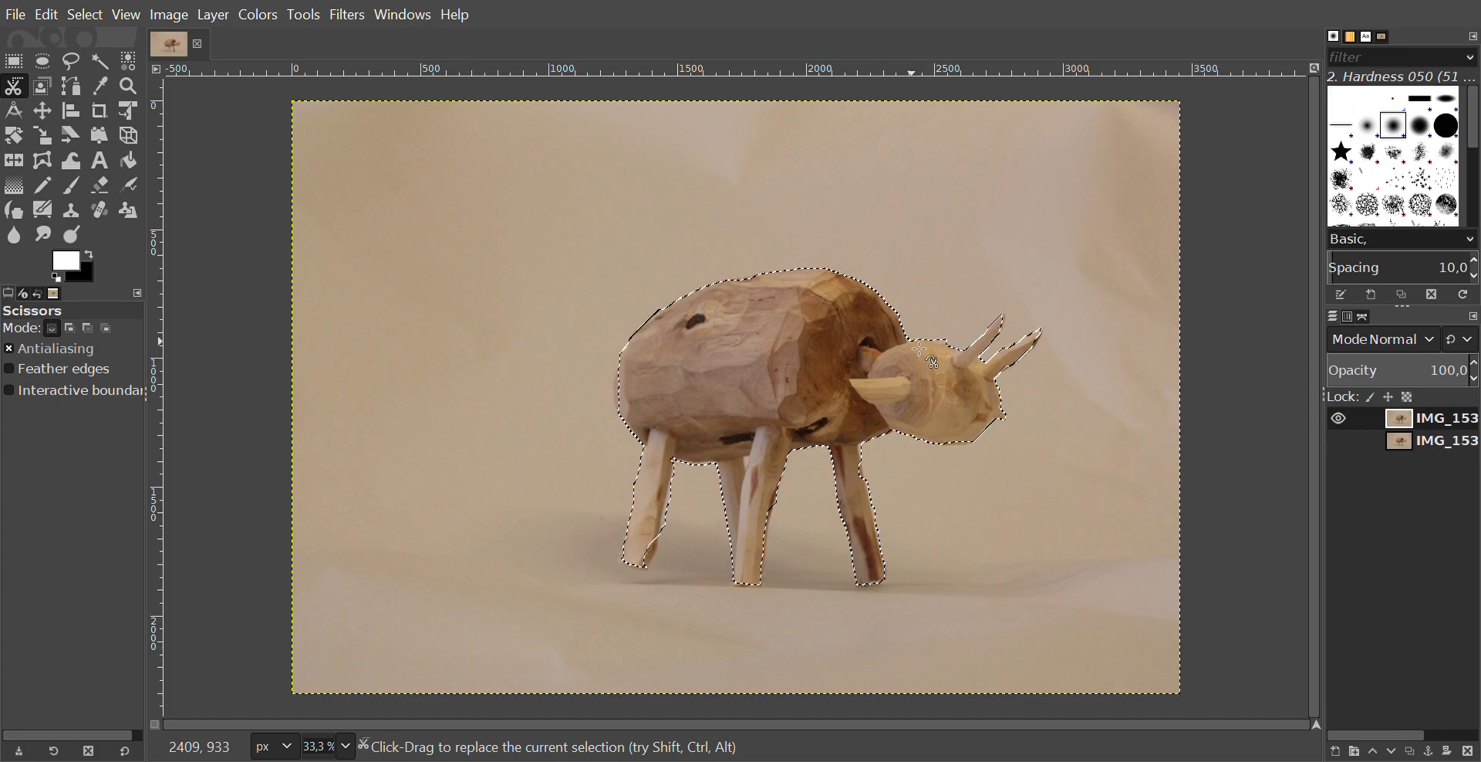
Copy the selected toy, paste it, and turn the paste into its own new layer
key(ctrl)
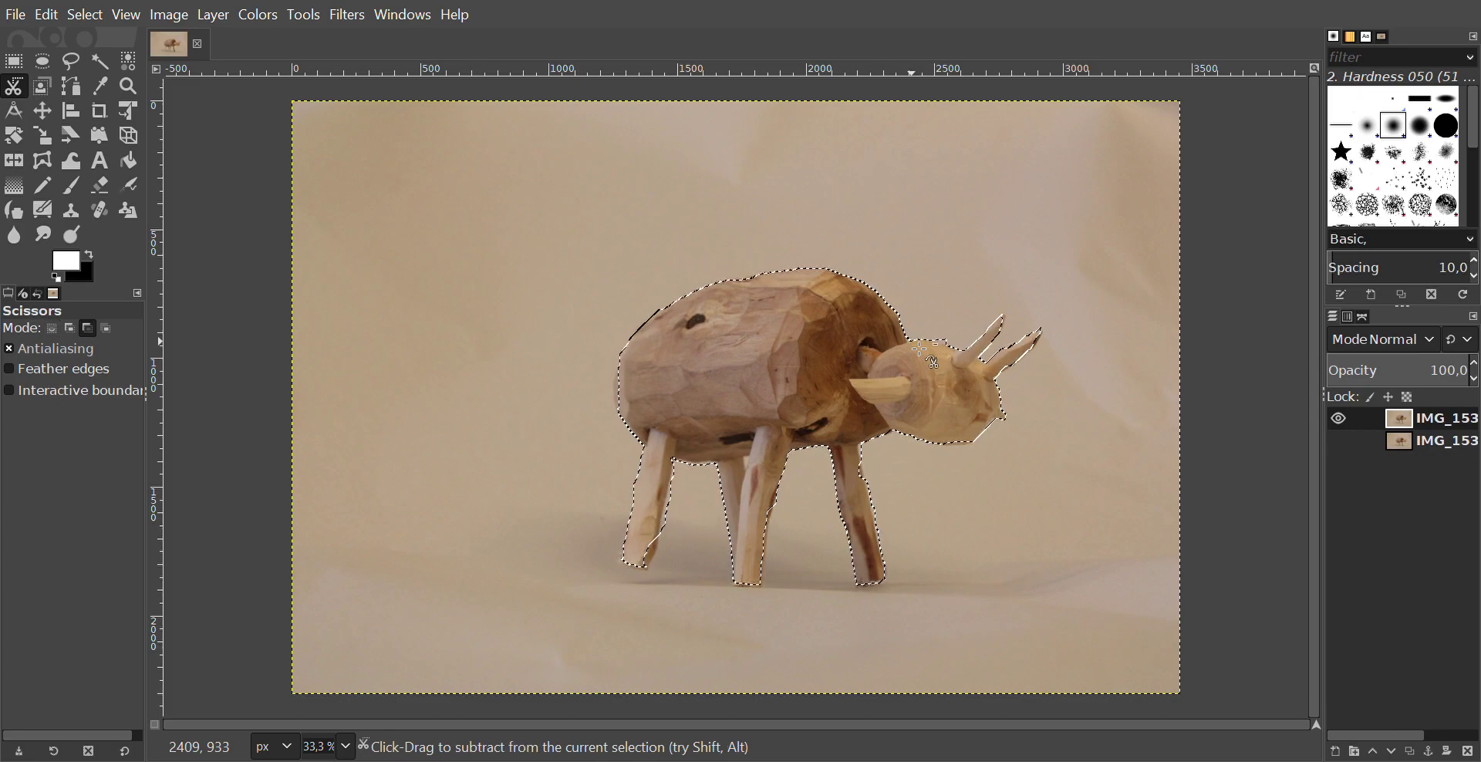
key(ctrl+c)
key(ctrl+v)
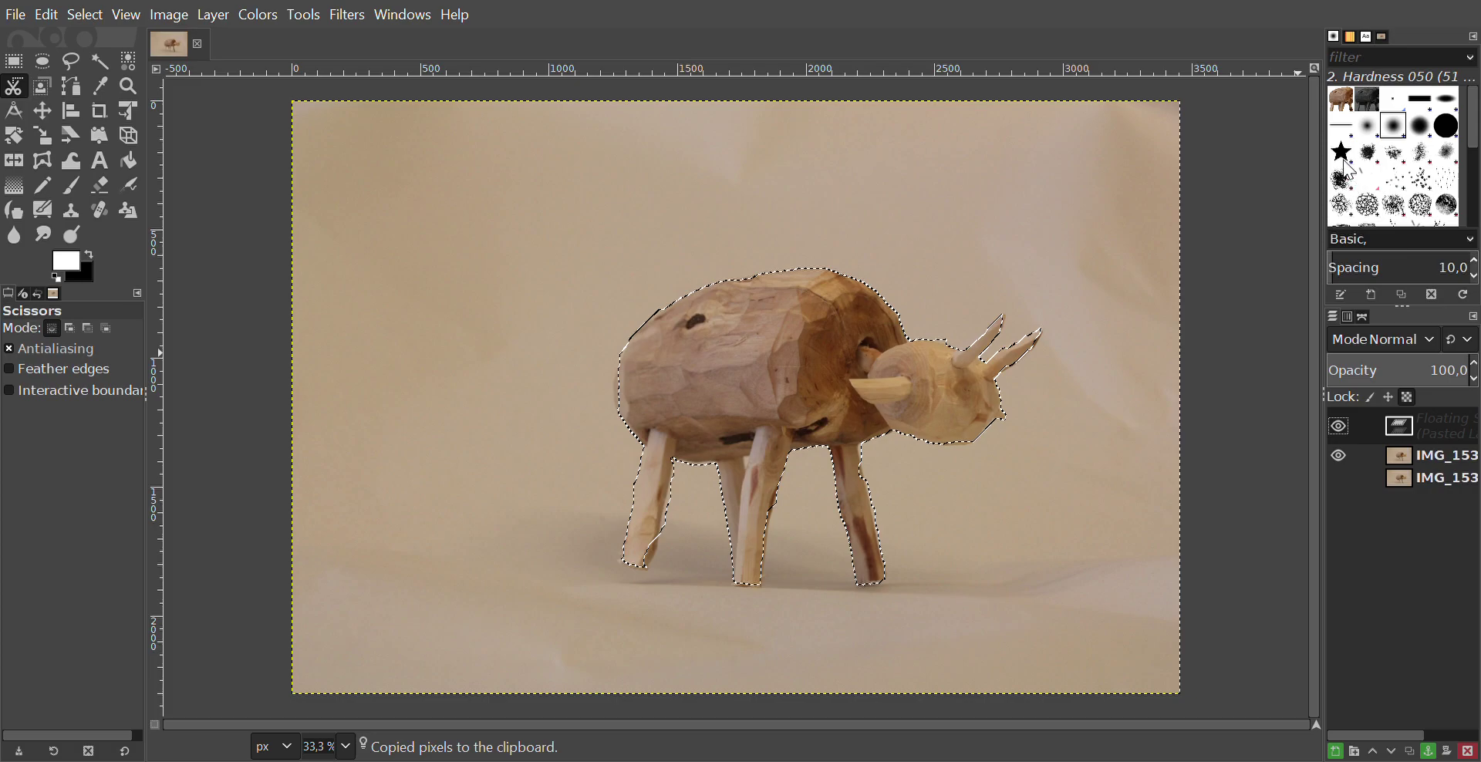
key(ctrl+shift+n)
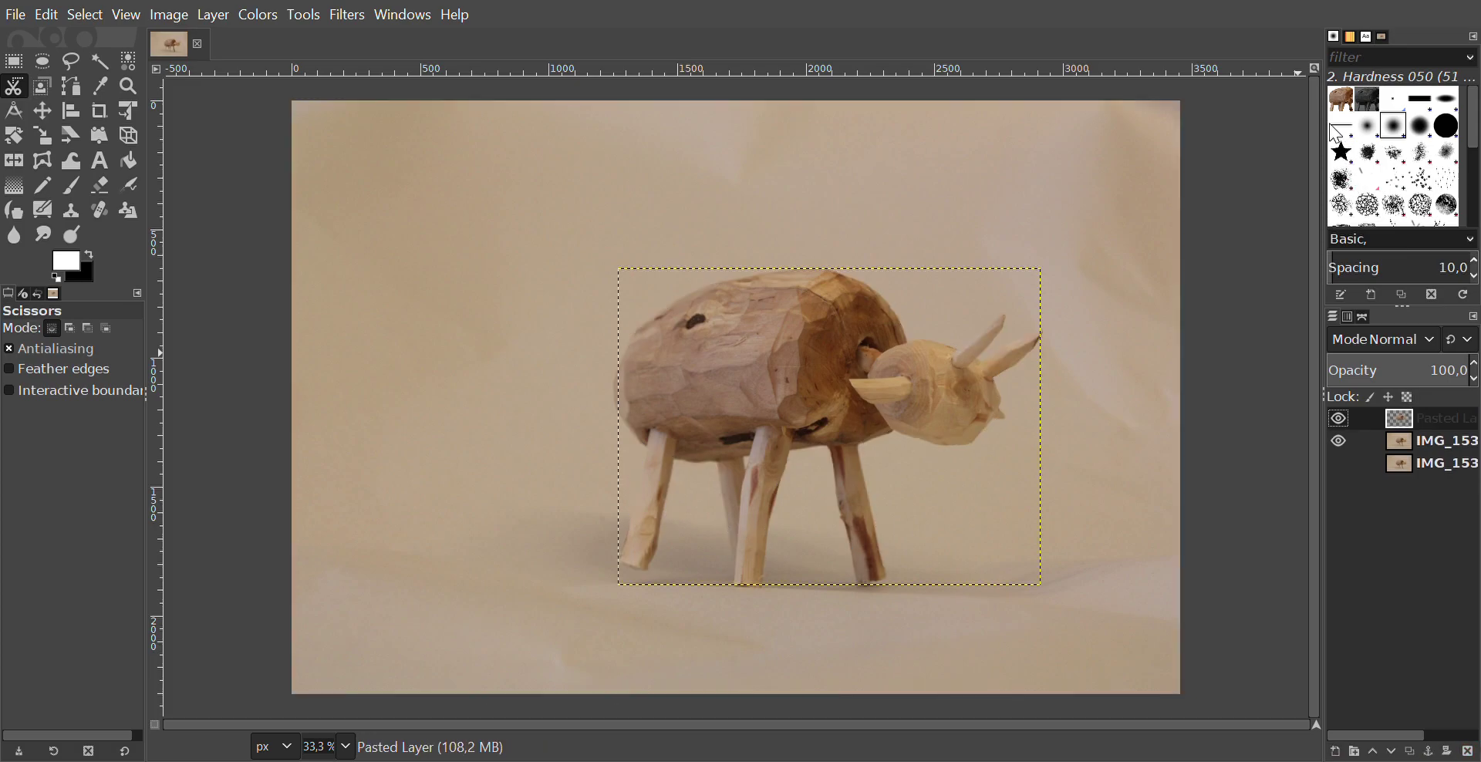
Hide both IMG_1533 photo layers, briefly re-showing the upper one to compare
click(1339, 439)
click(1339, 463)
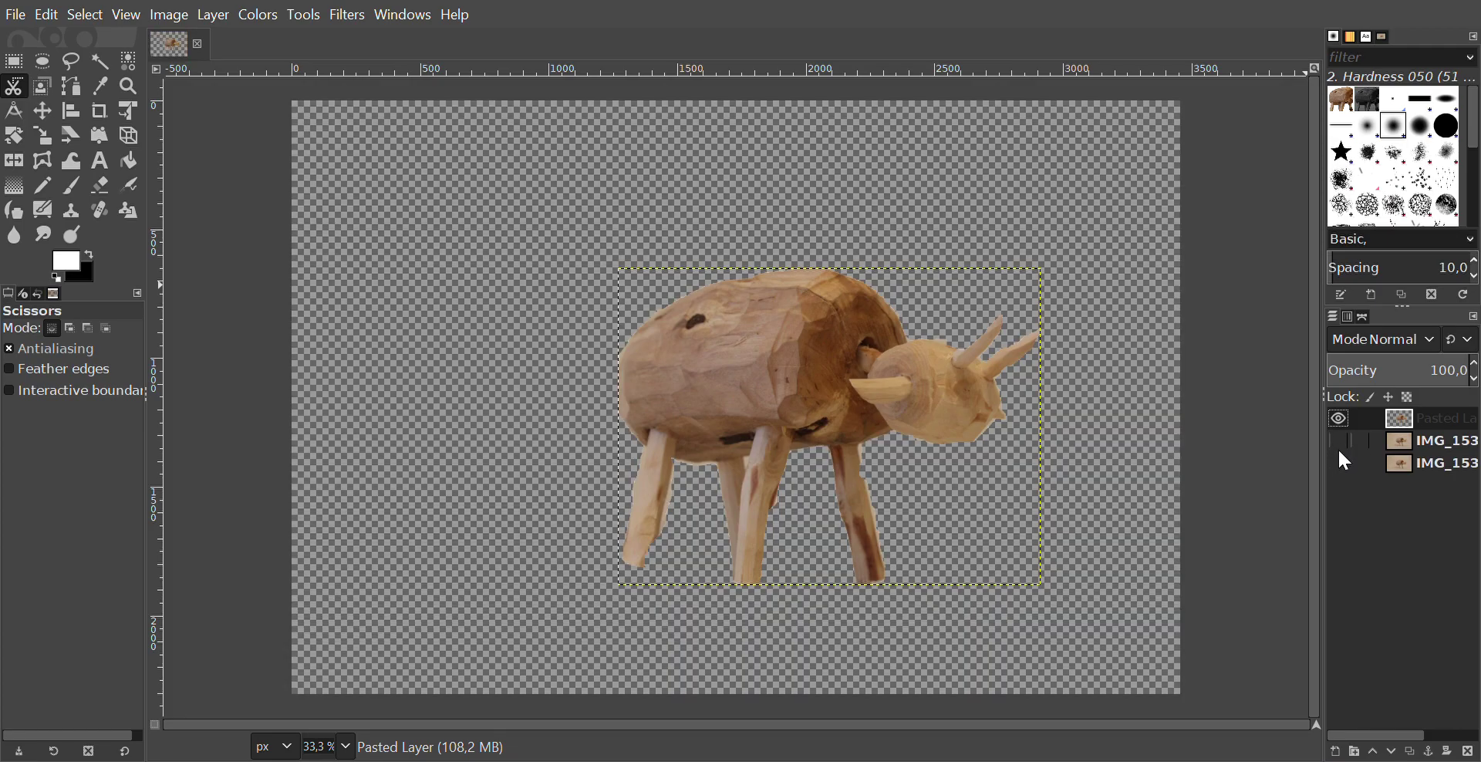
click(1339, 441)
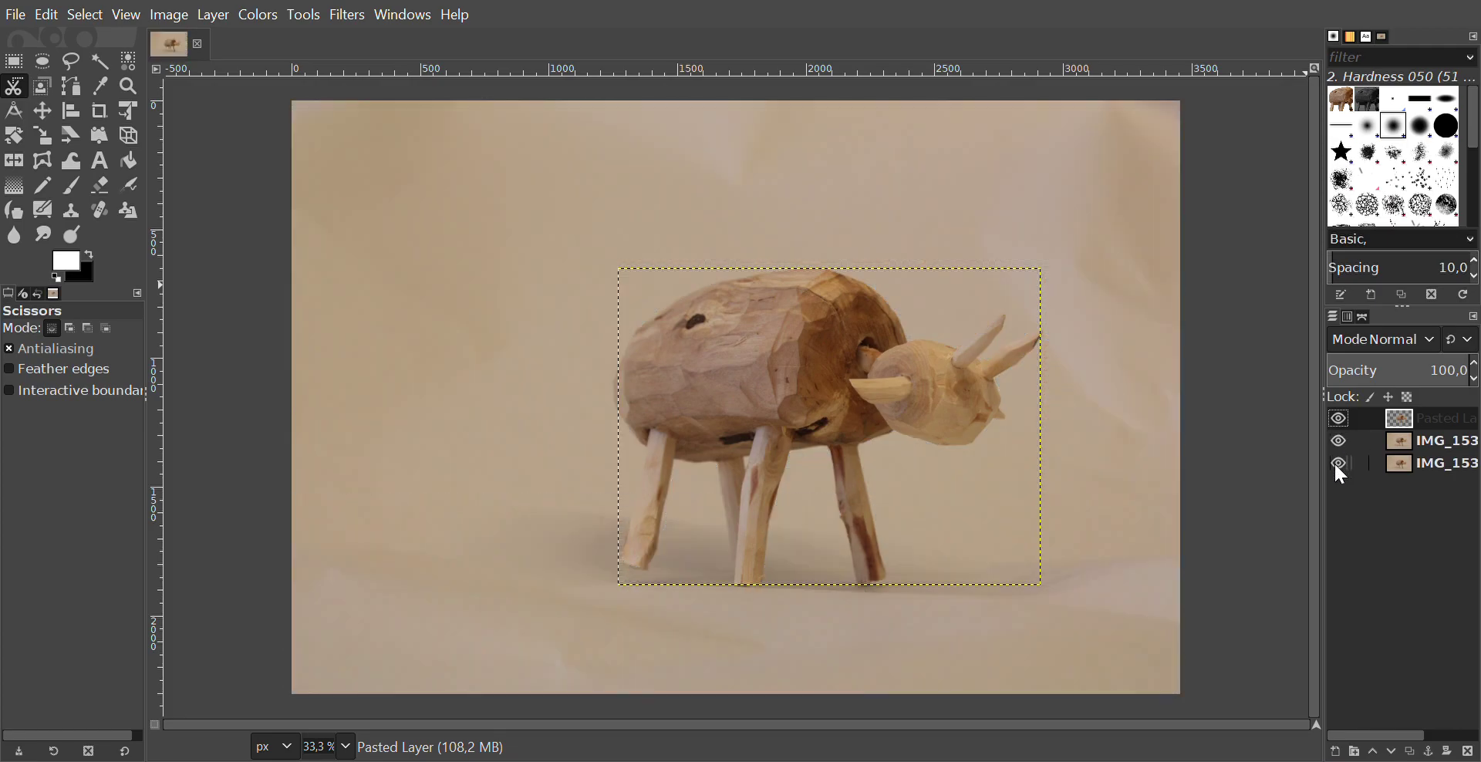
click(1339, 441)
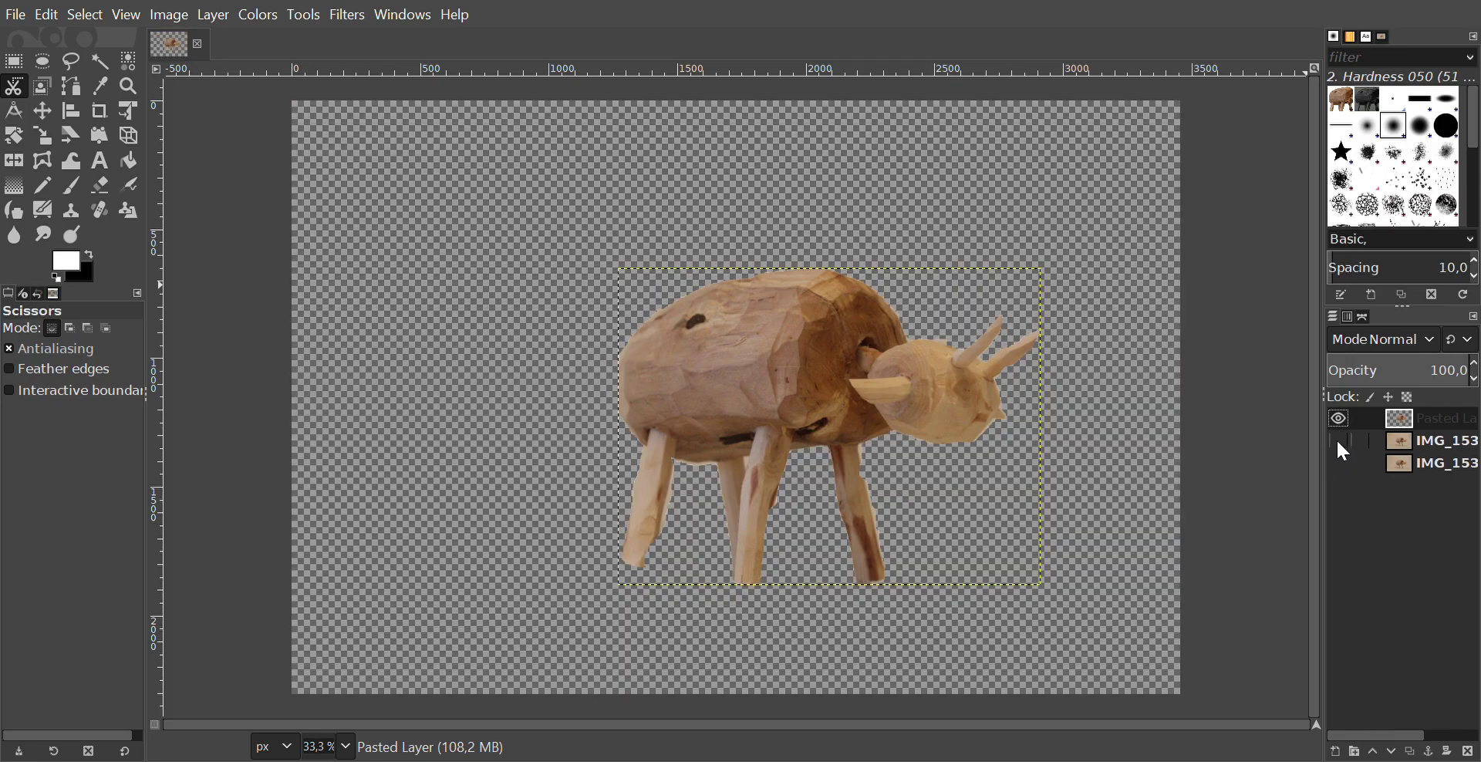